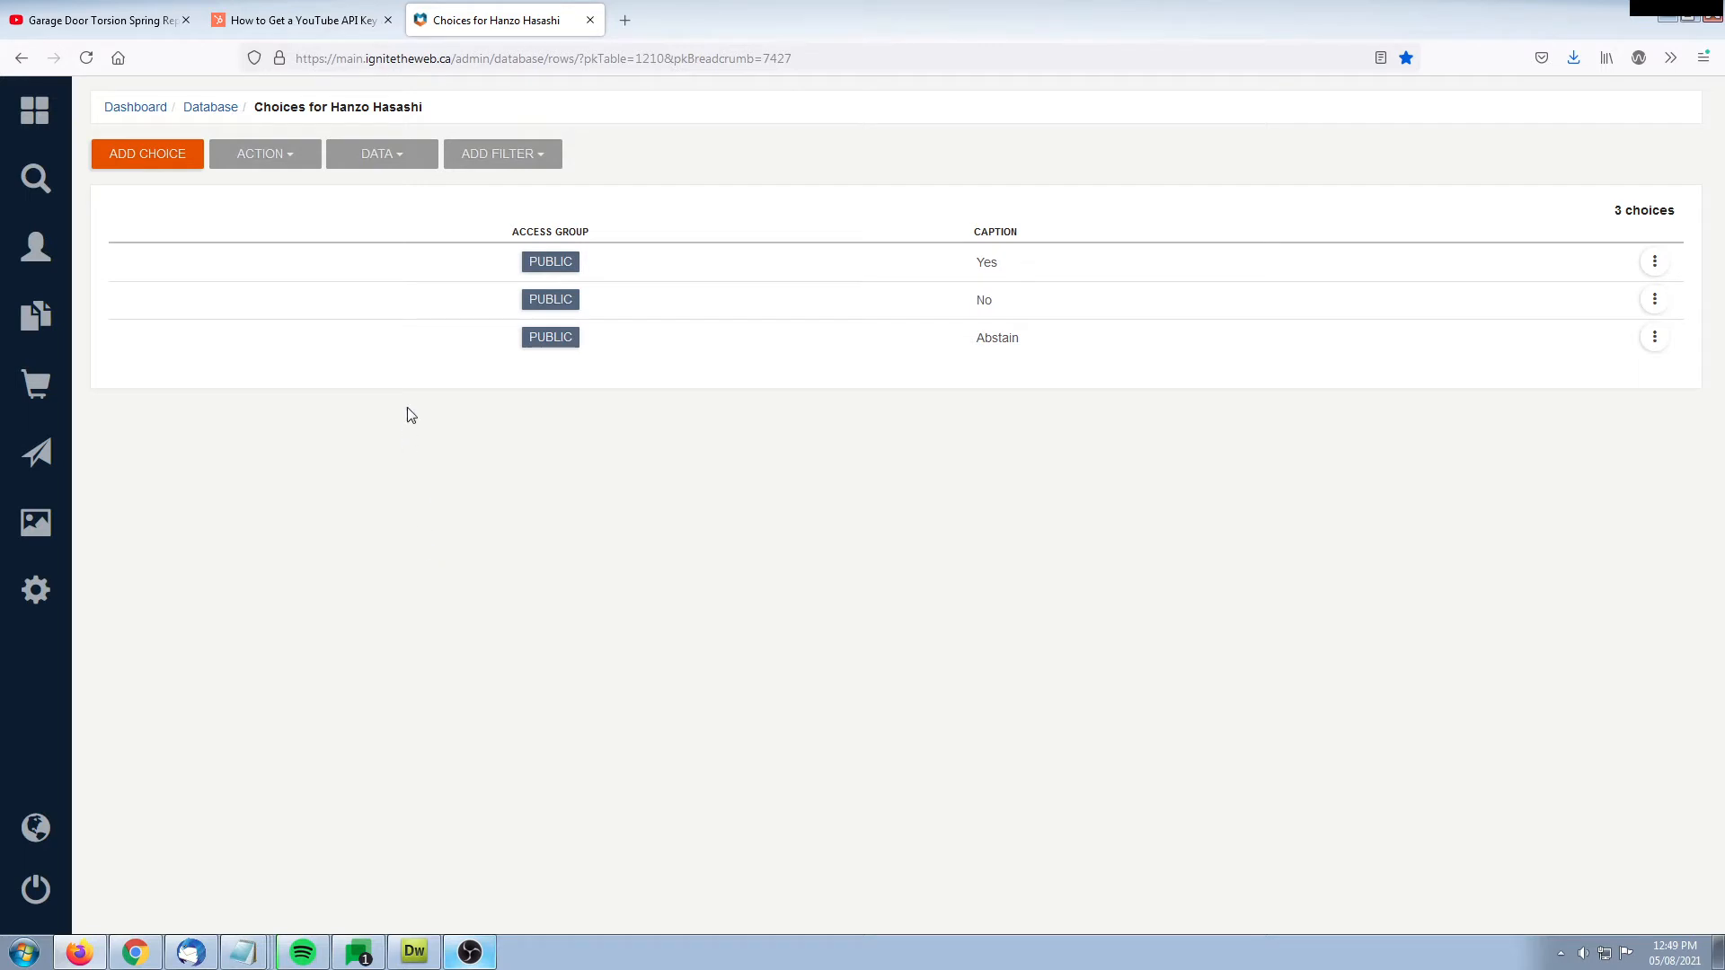
Open the choices table's column configuration in a separate browser tab and switch to it
click(410, 161)
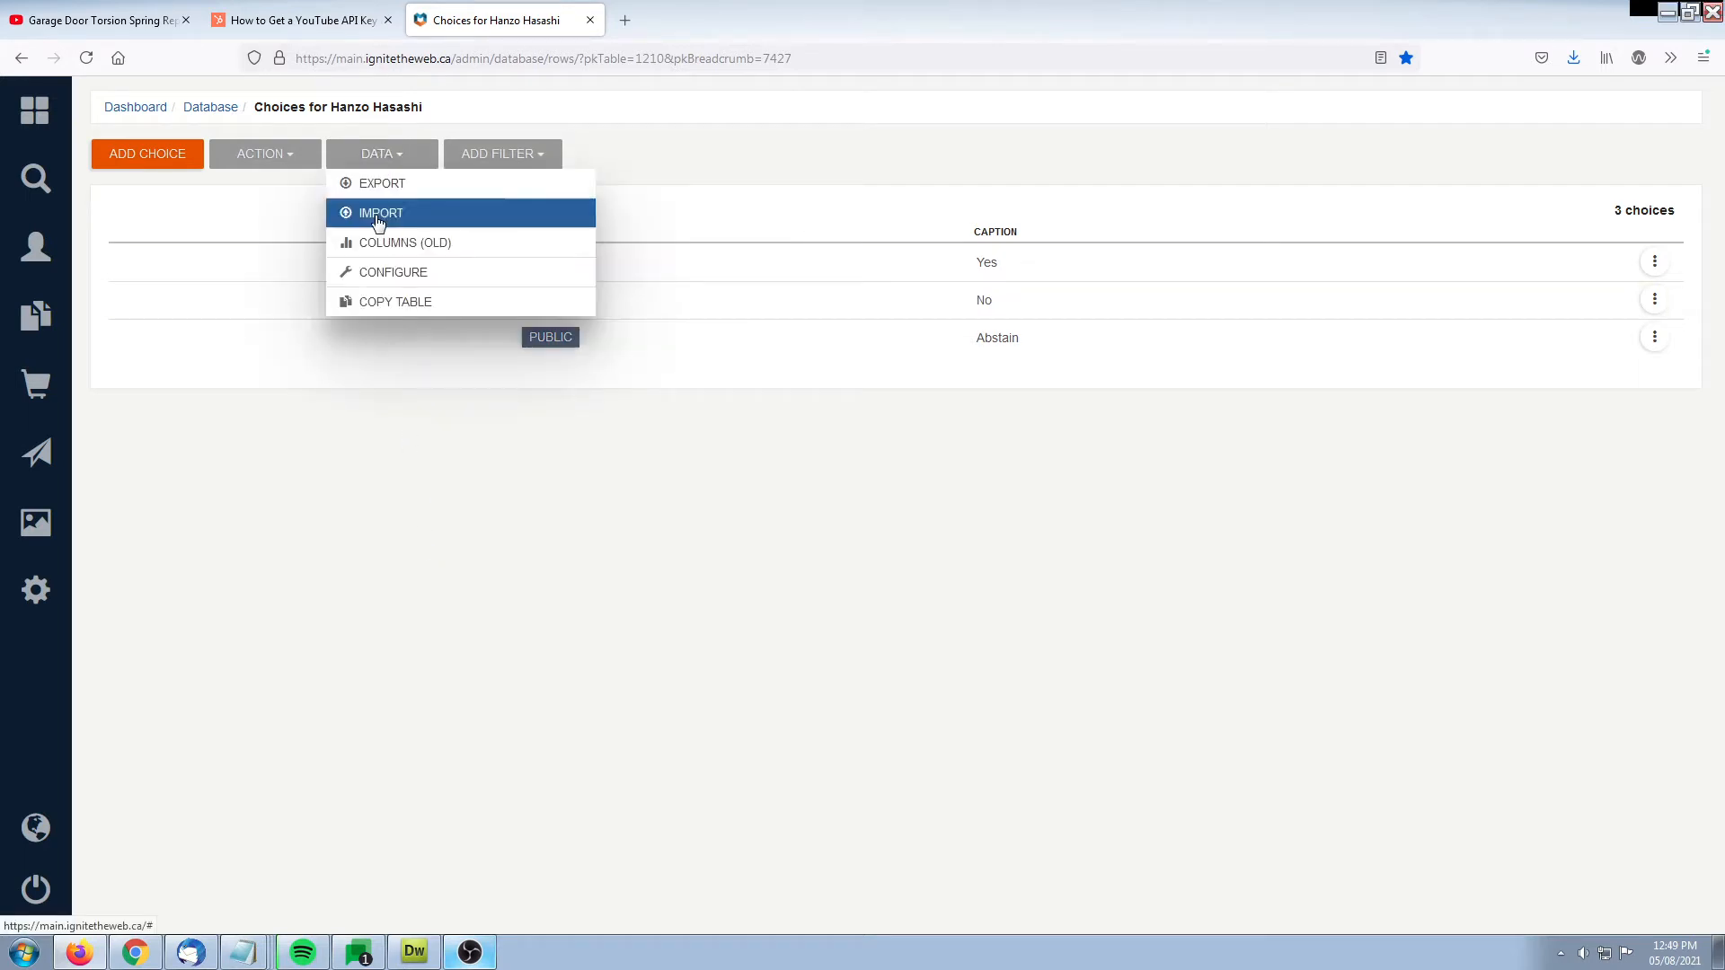
right_click(411, 281)
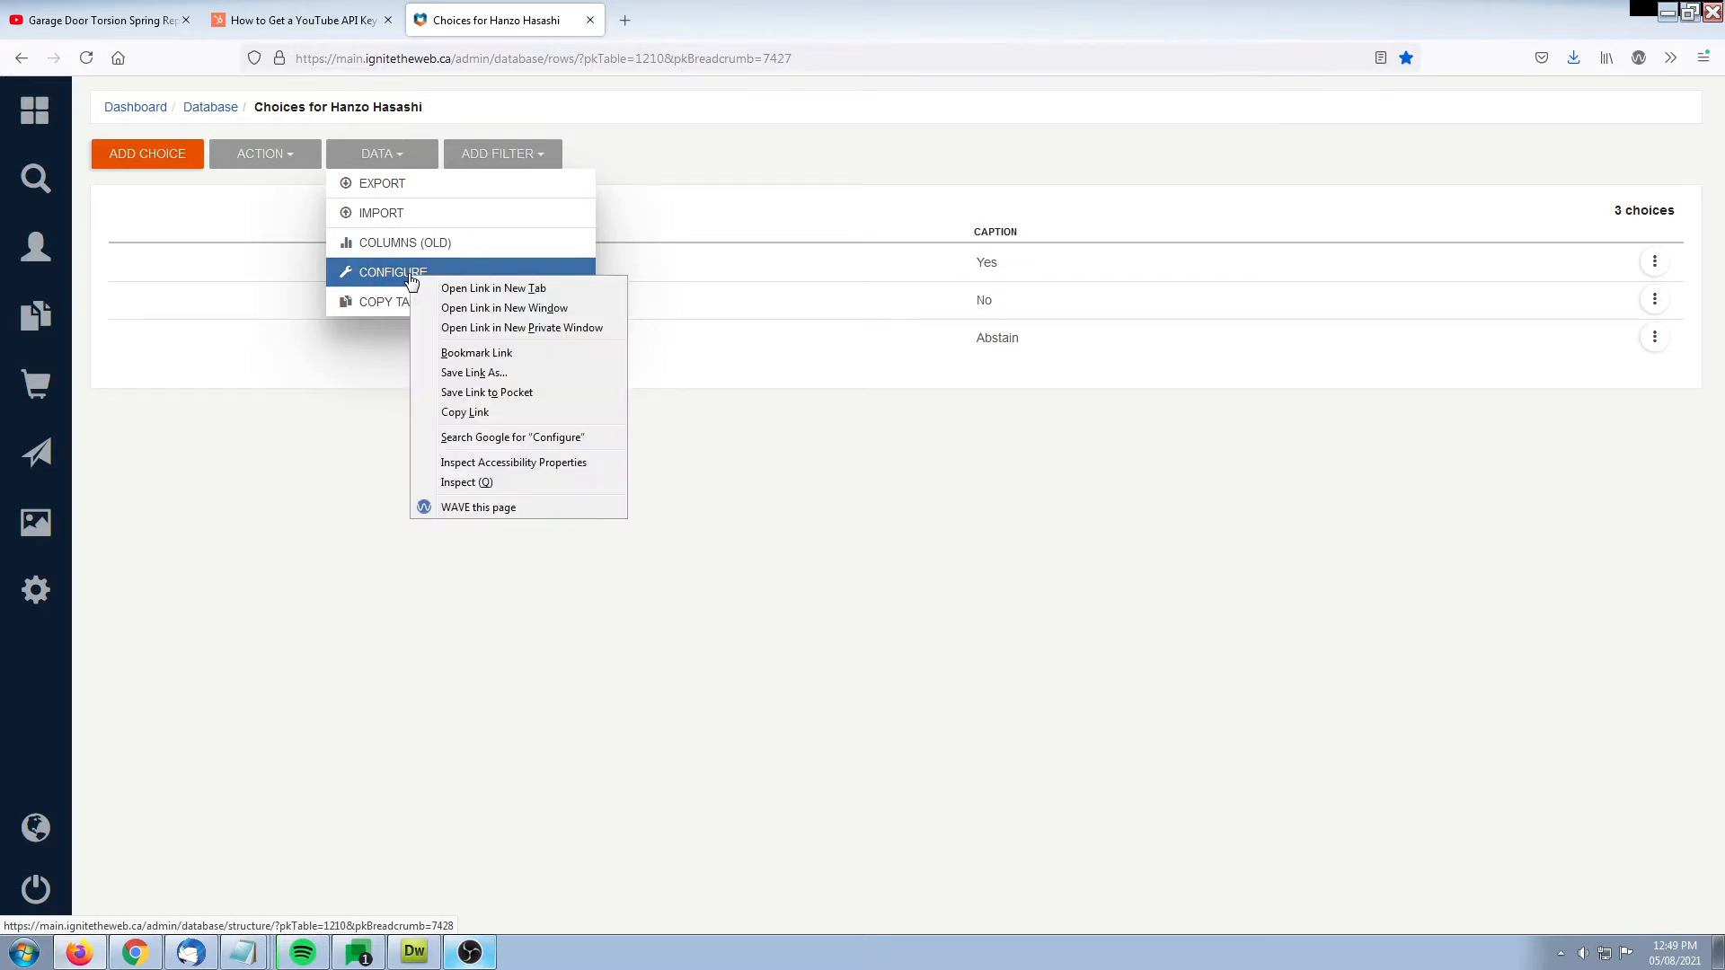
click(474, 290)
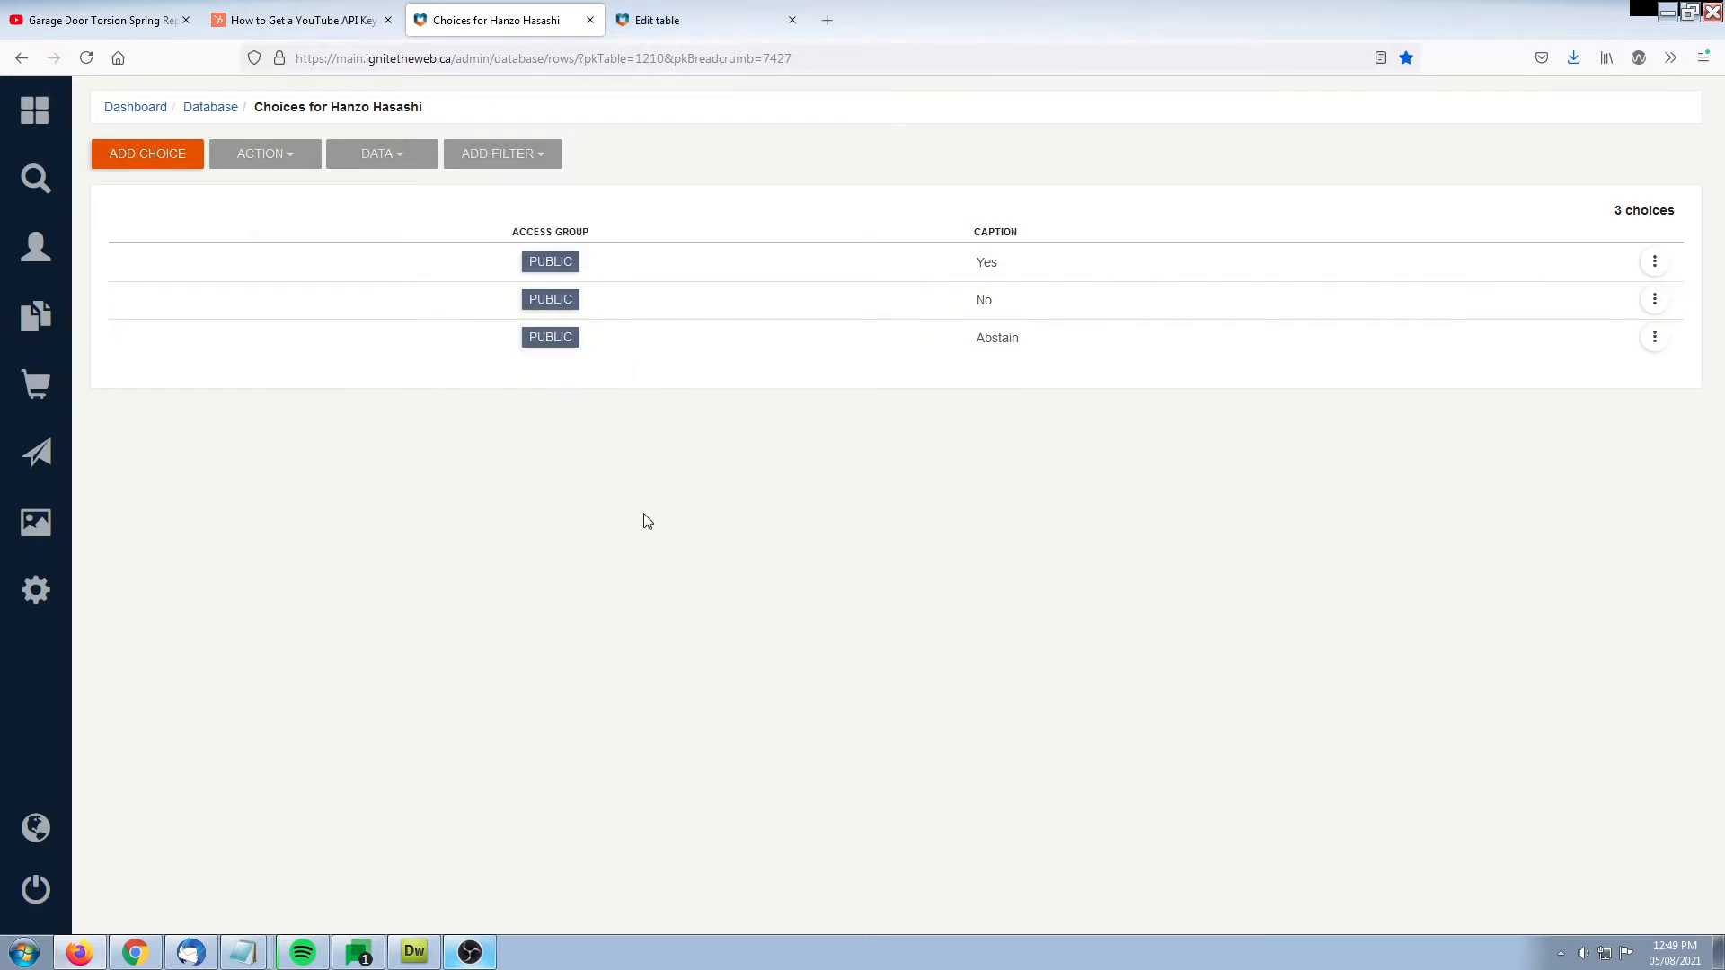
click(669, 19)
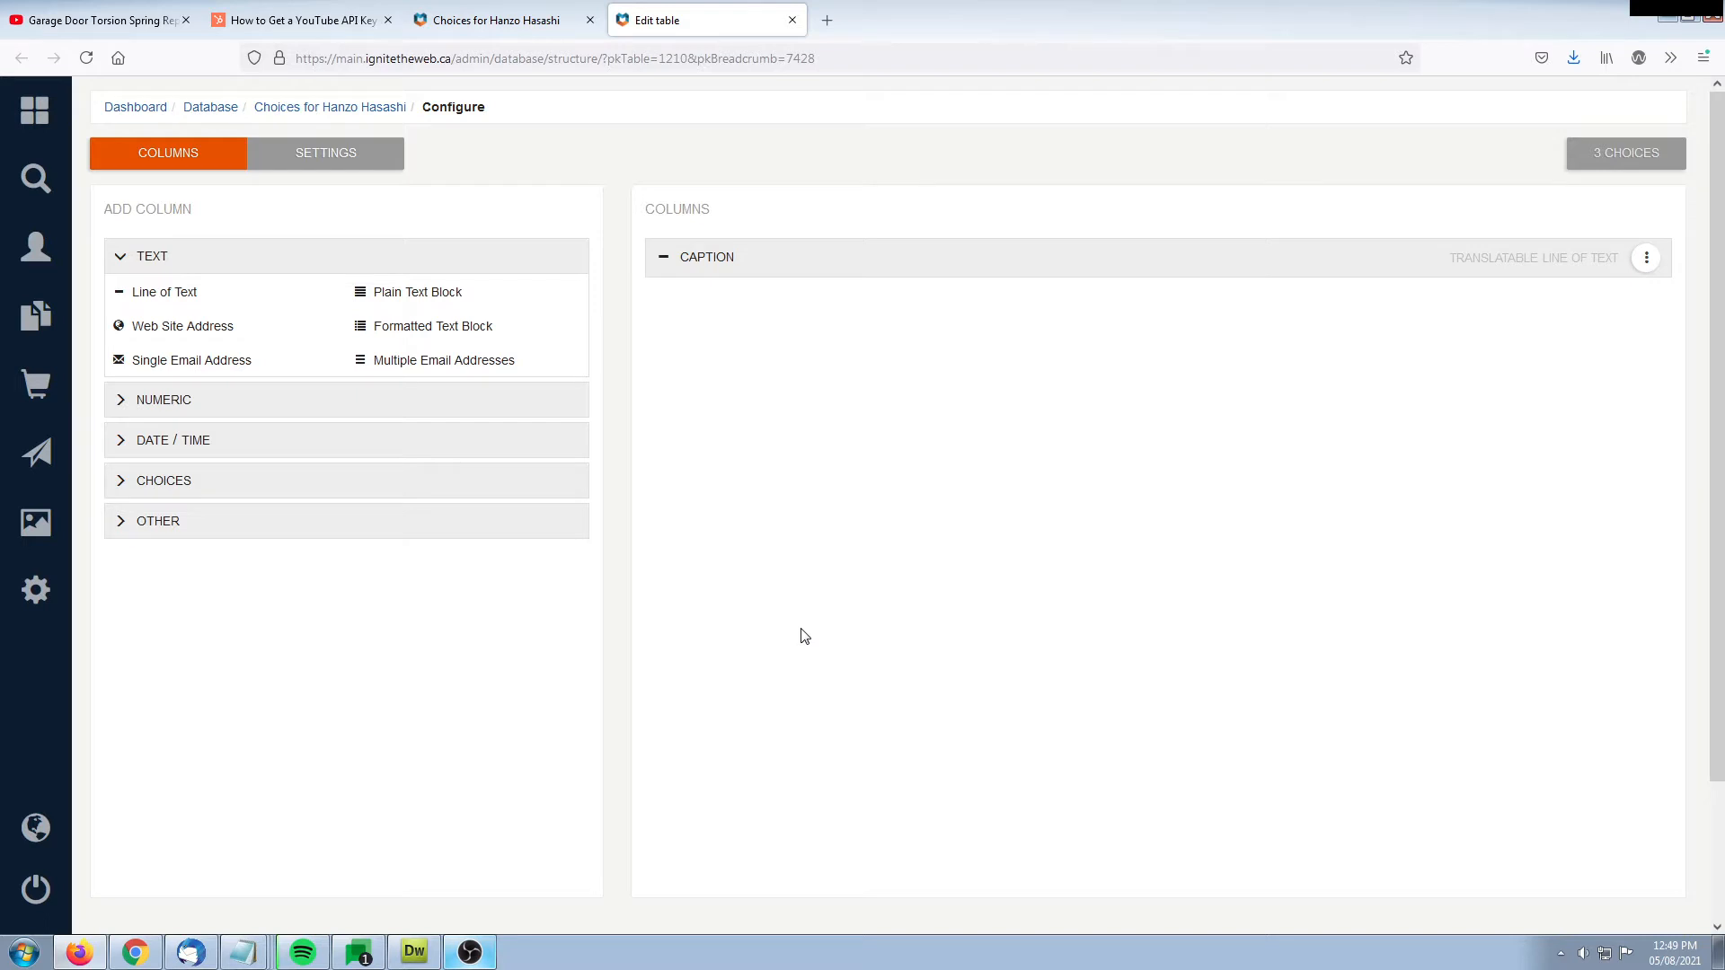
Return to the choices list and open the form for a new choice to examine its Caption and French Caption fields
click(534, 25)
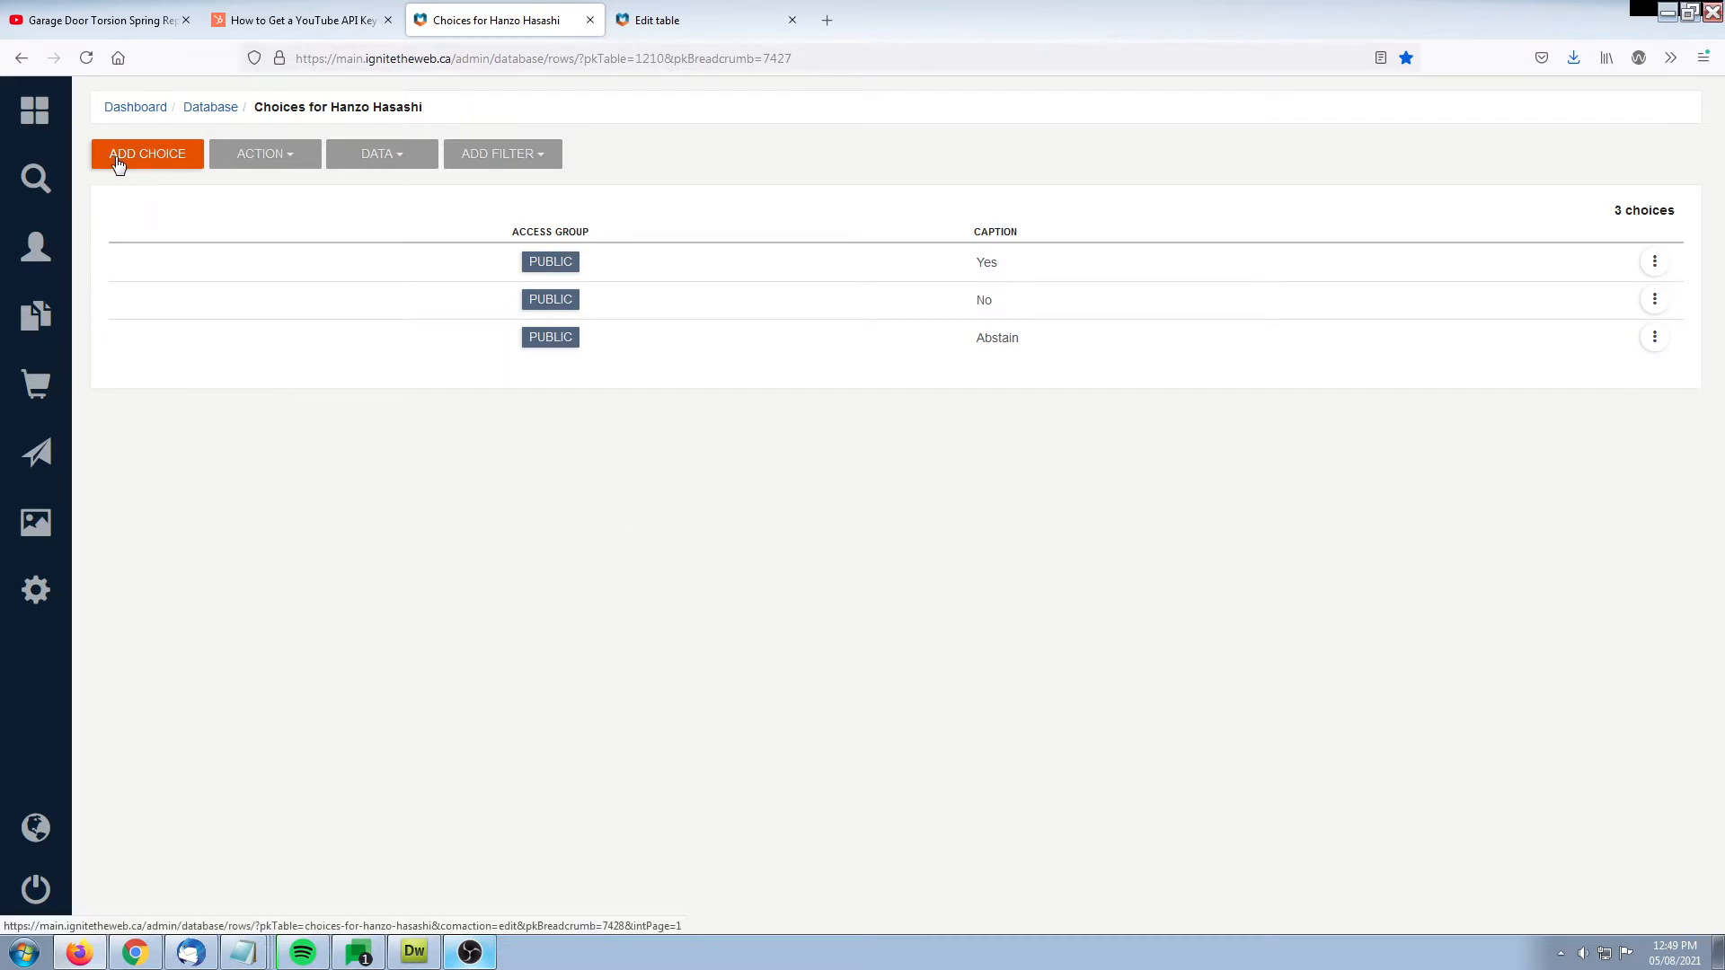
click(154, 163)
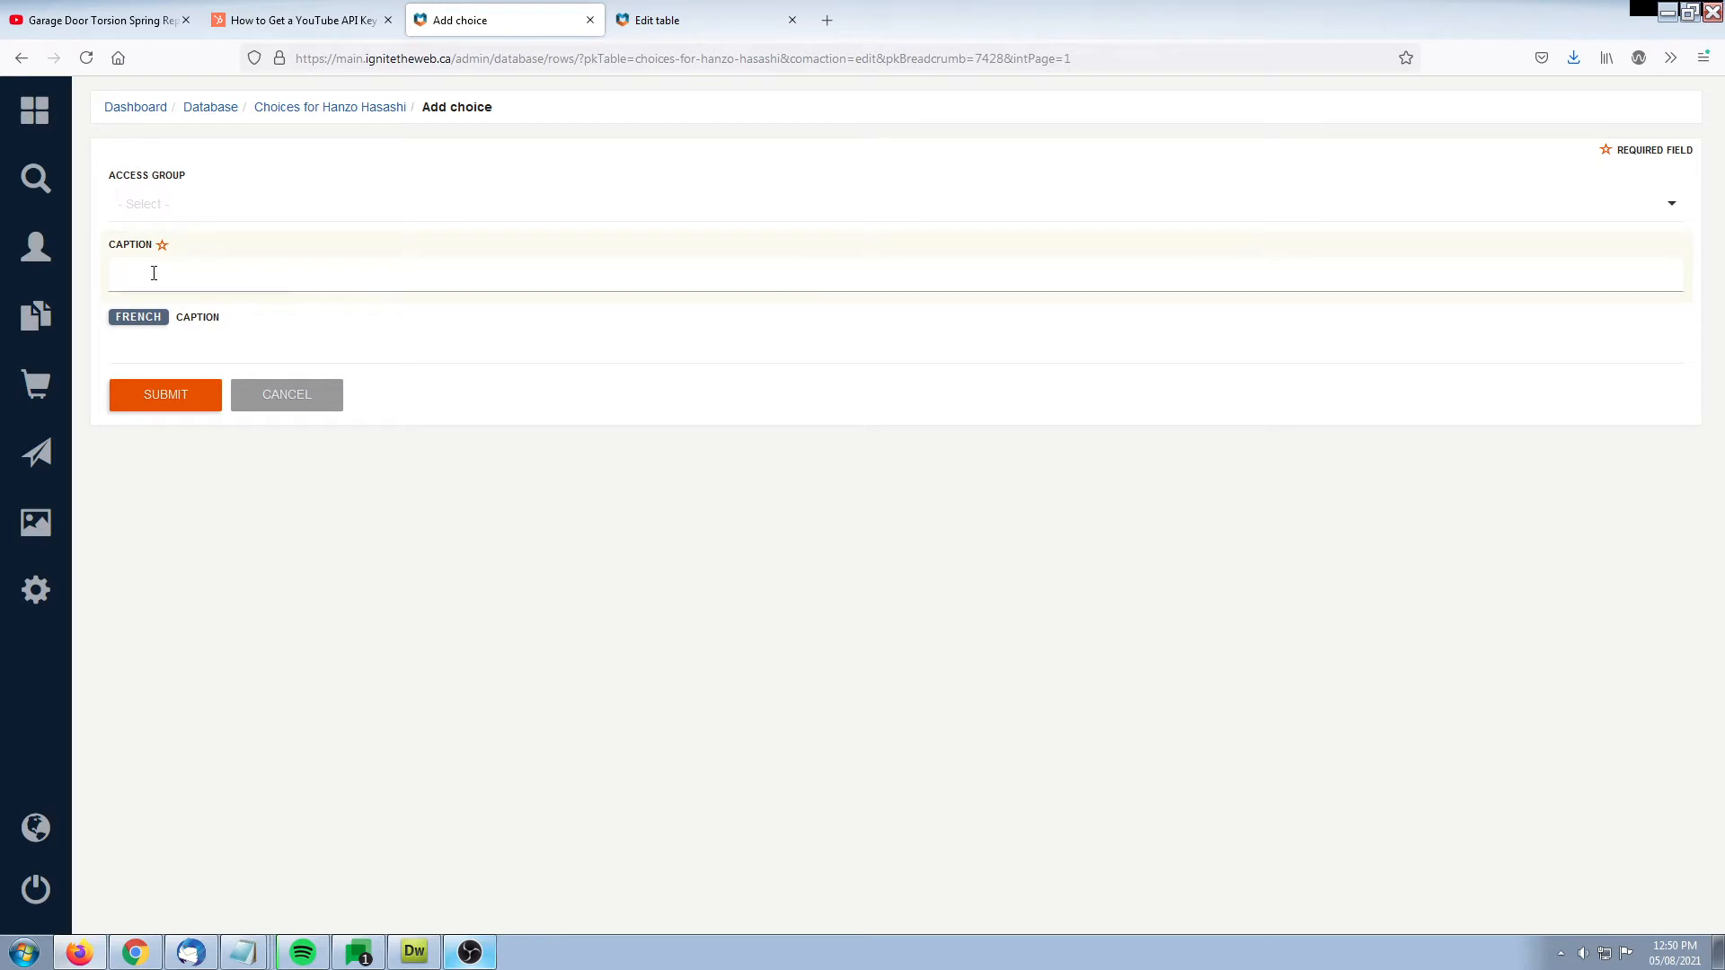
click(180, 346)
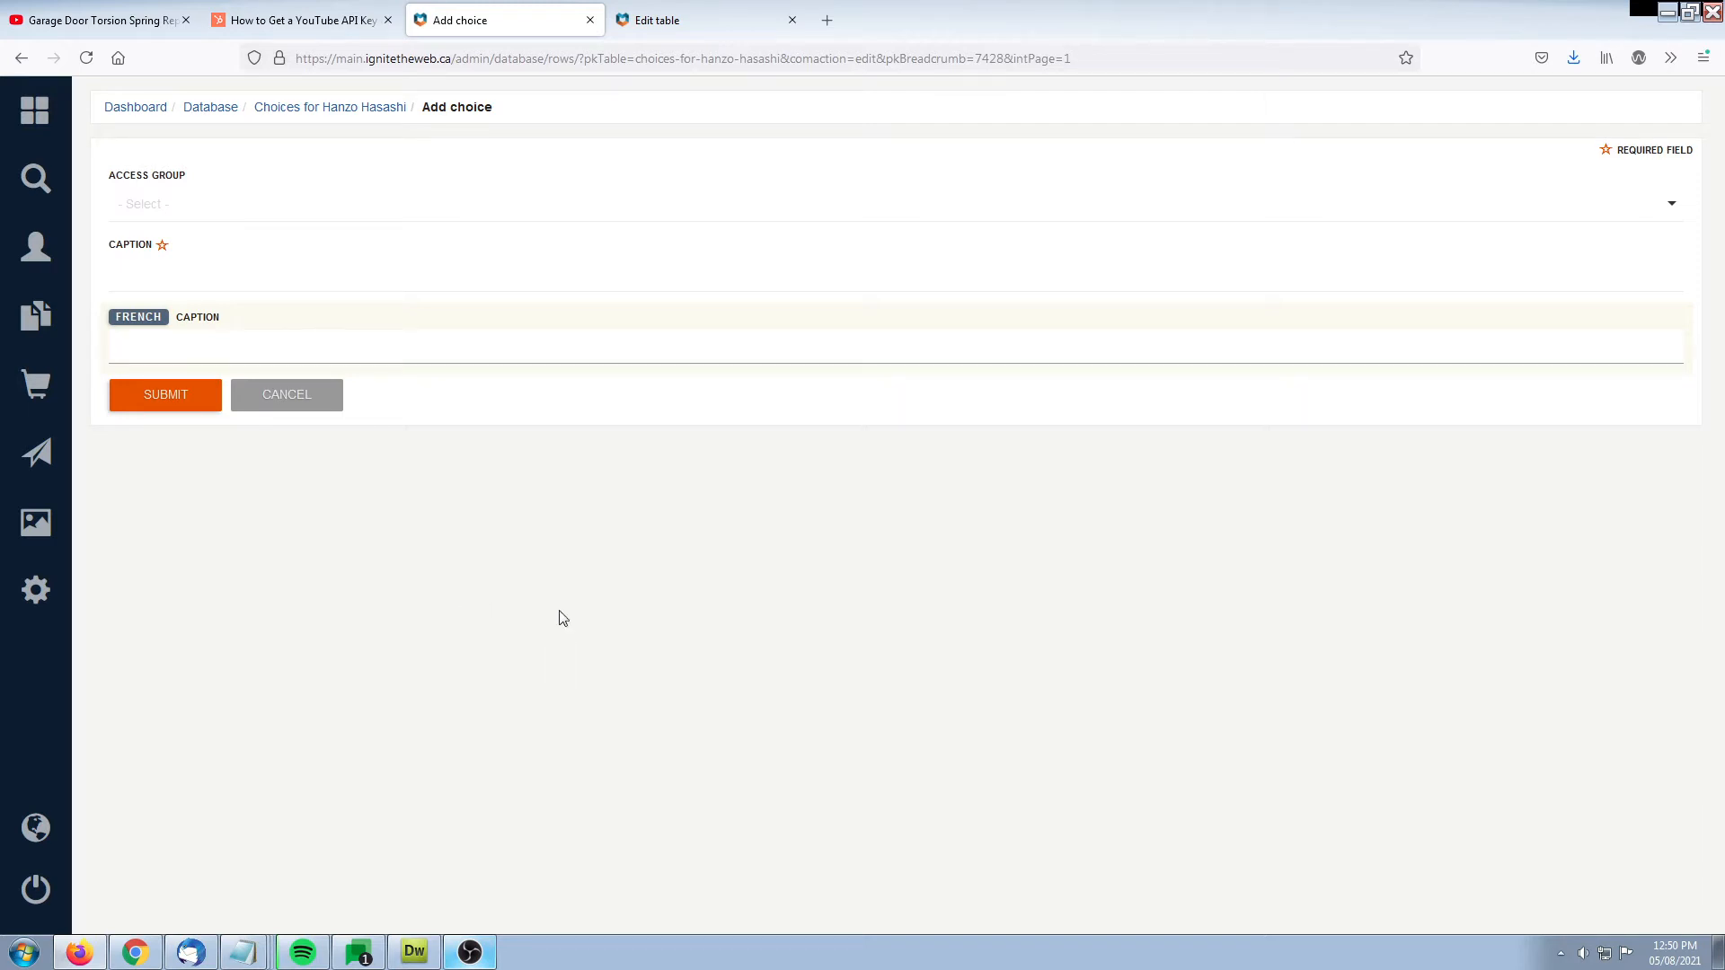
In the table configuration, start a Web Site Address column with the header Link
click(713, 23)
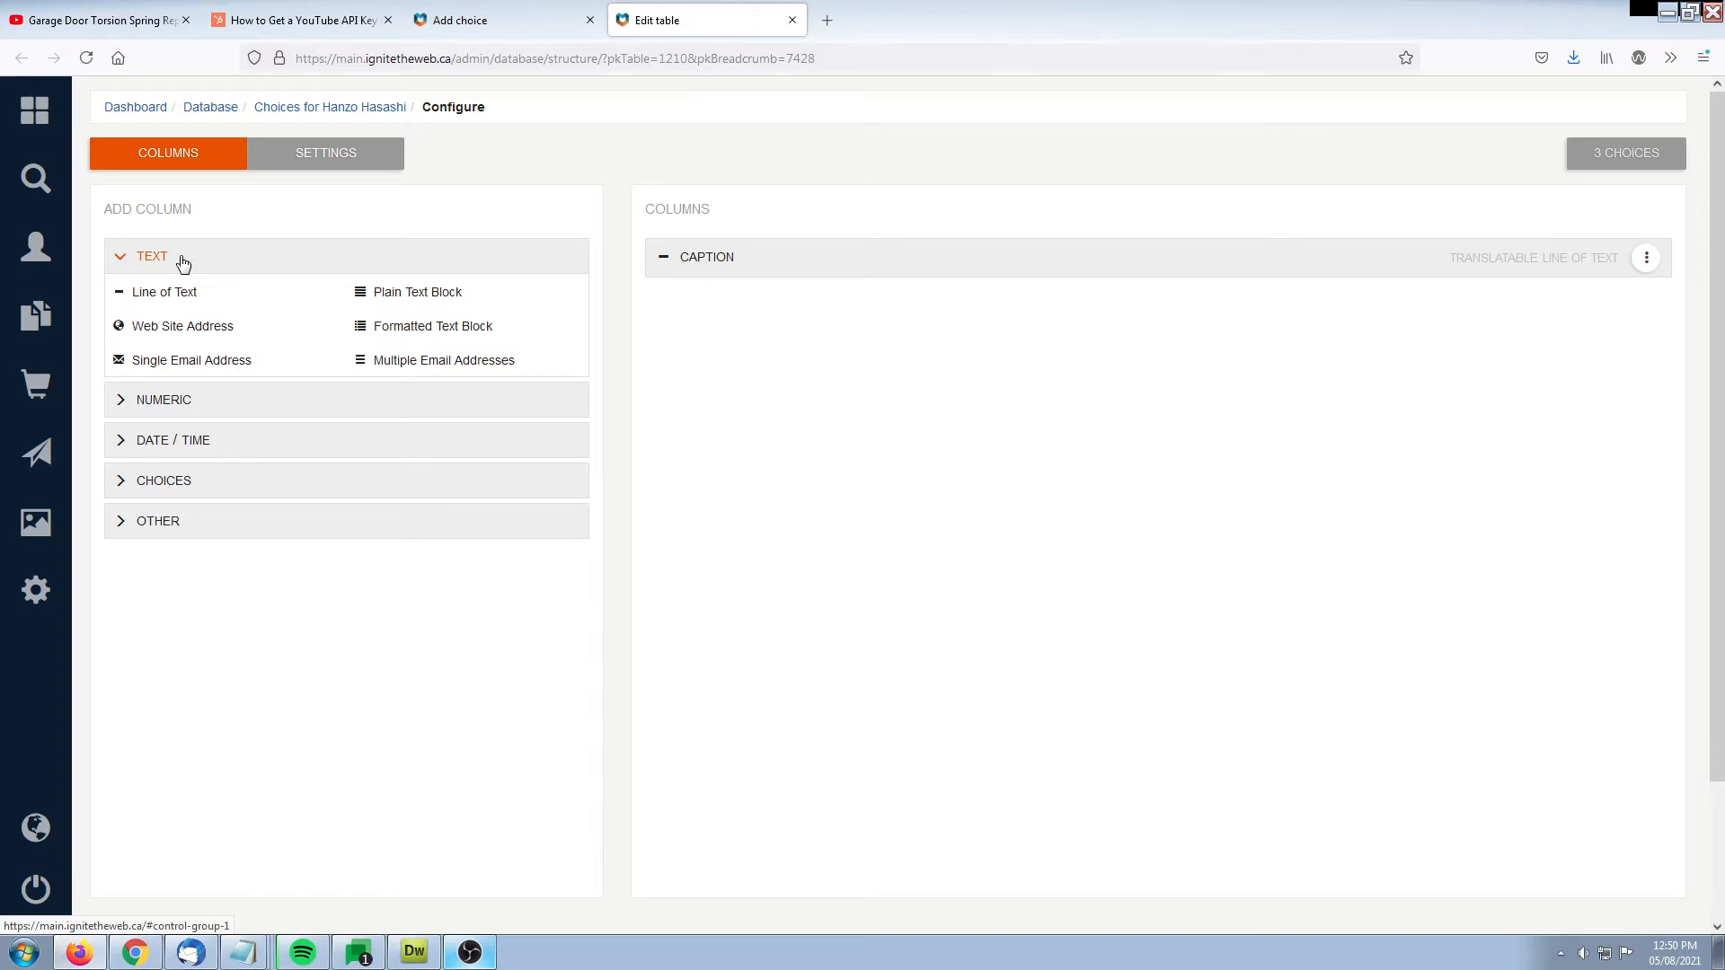
click(190, 331)
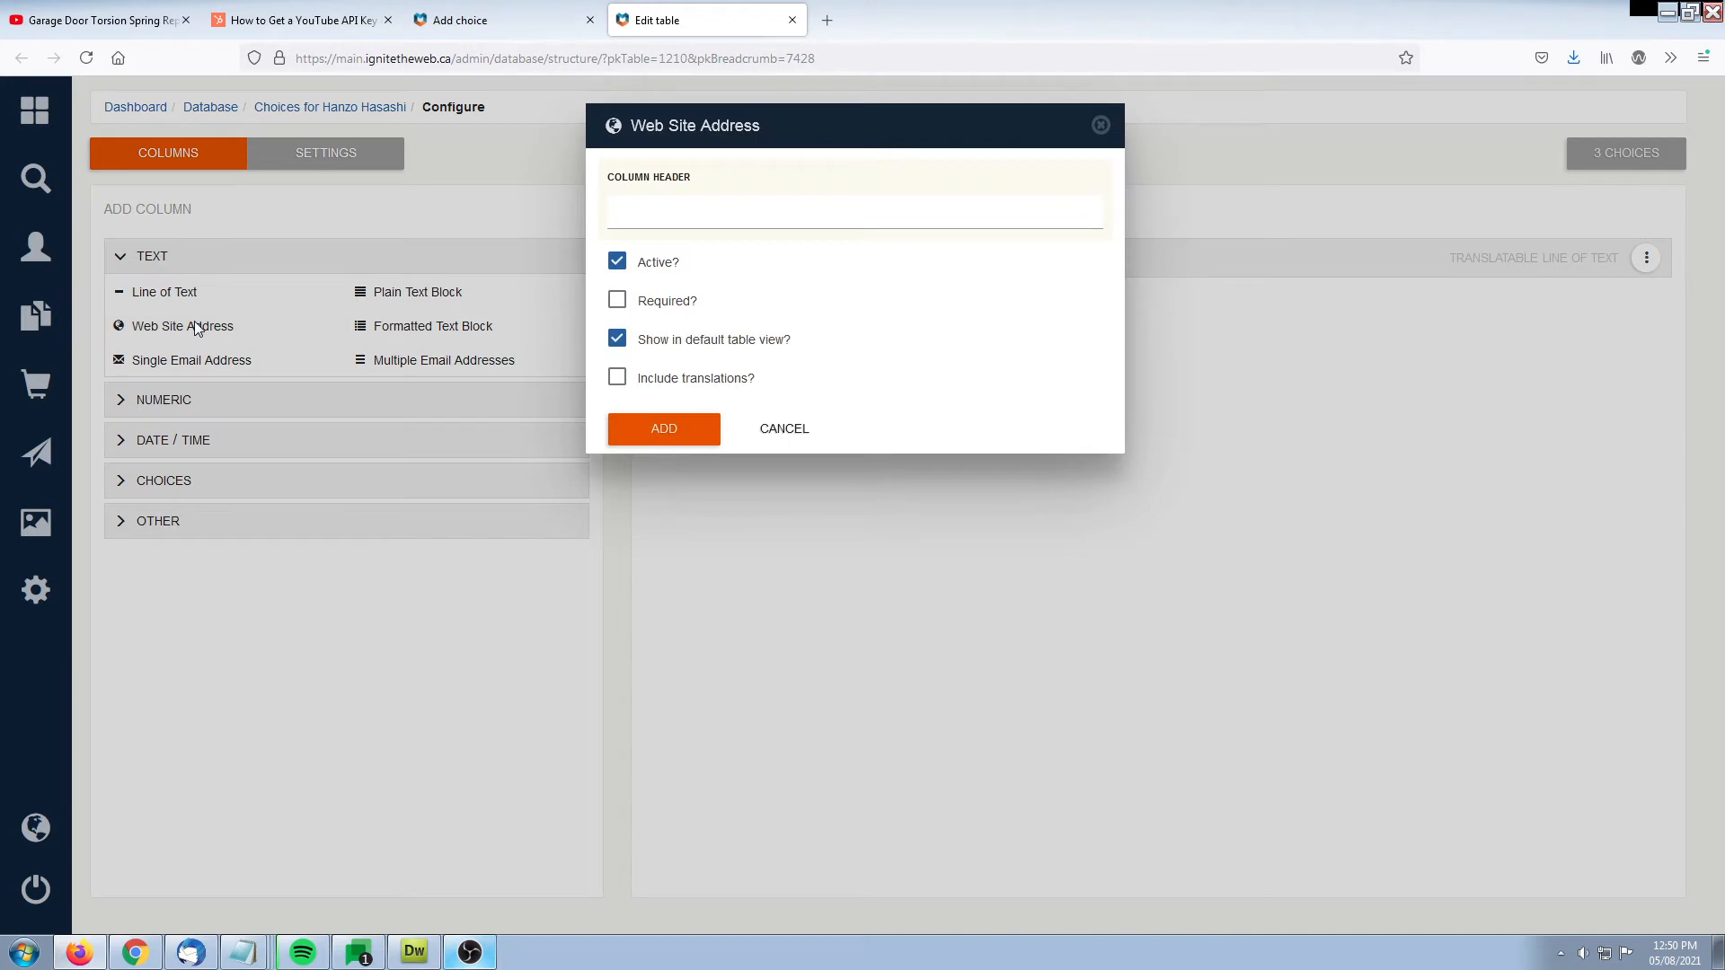
text(Link)
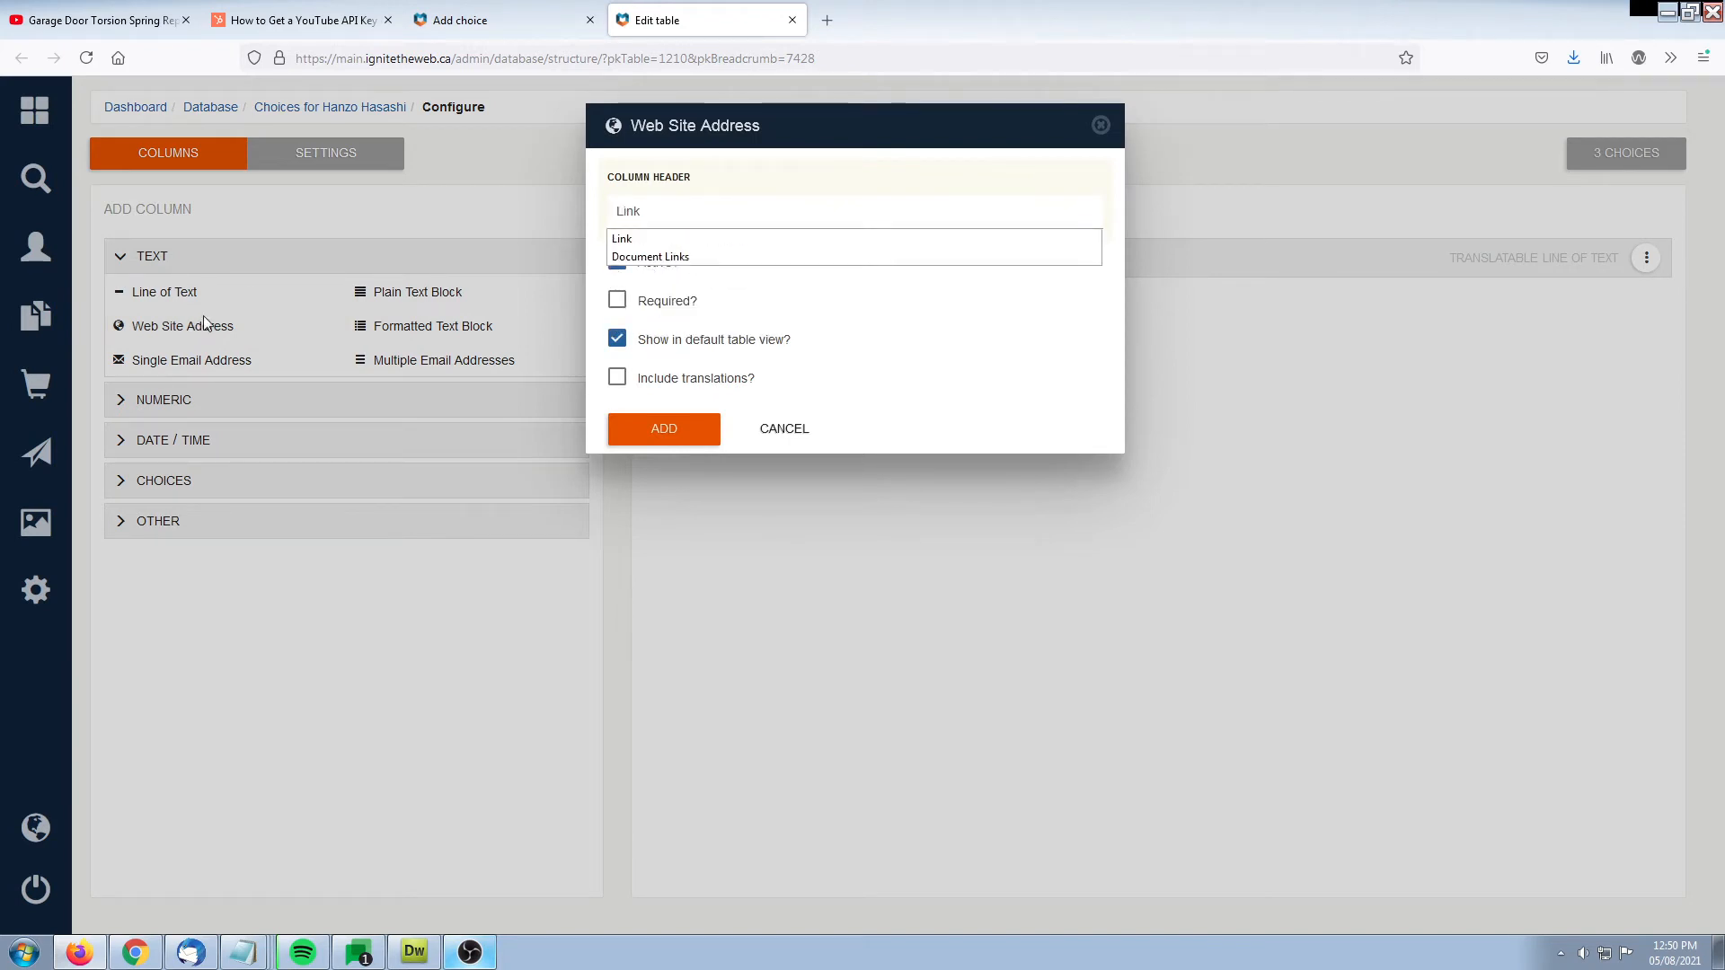
click(728, 188)
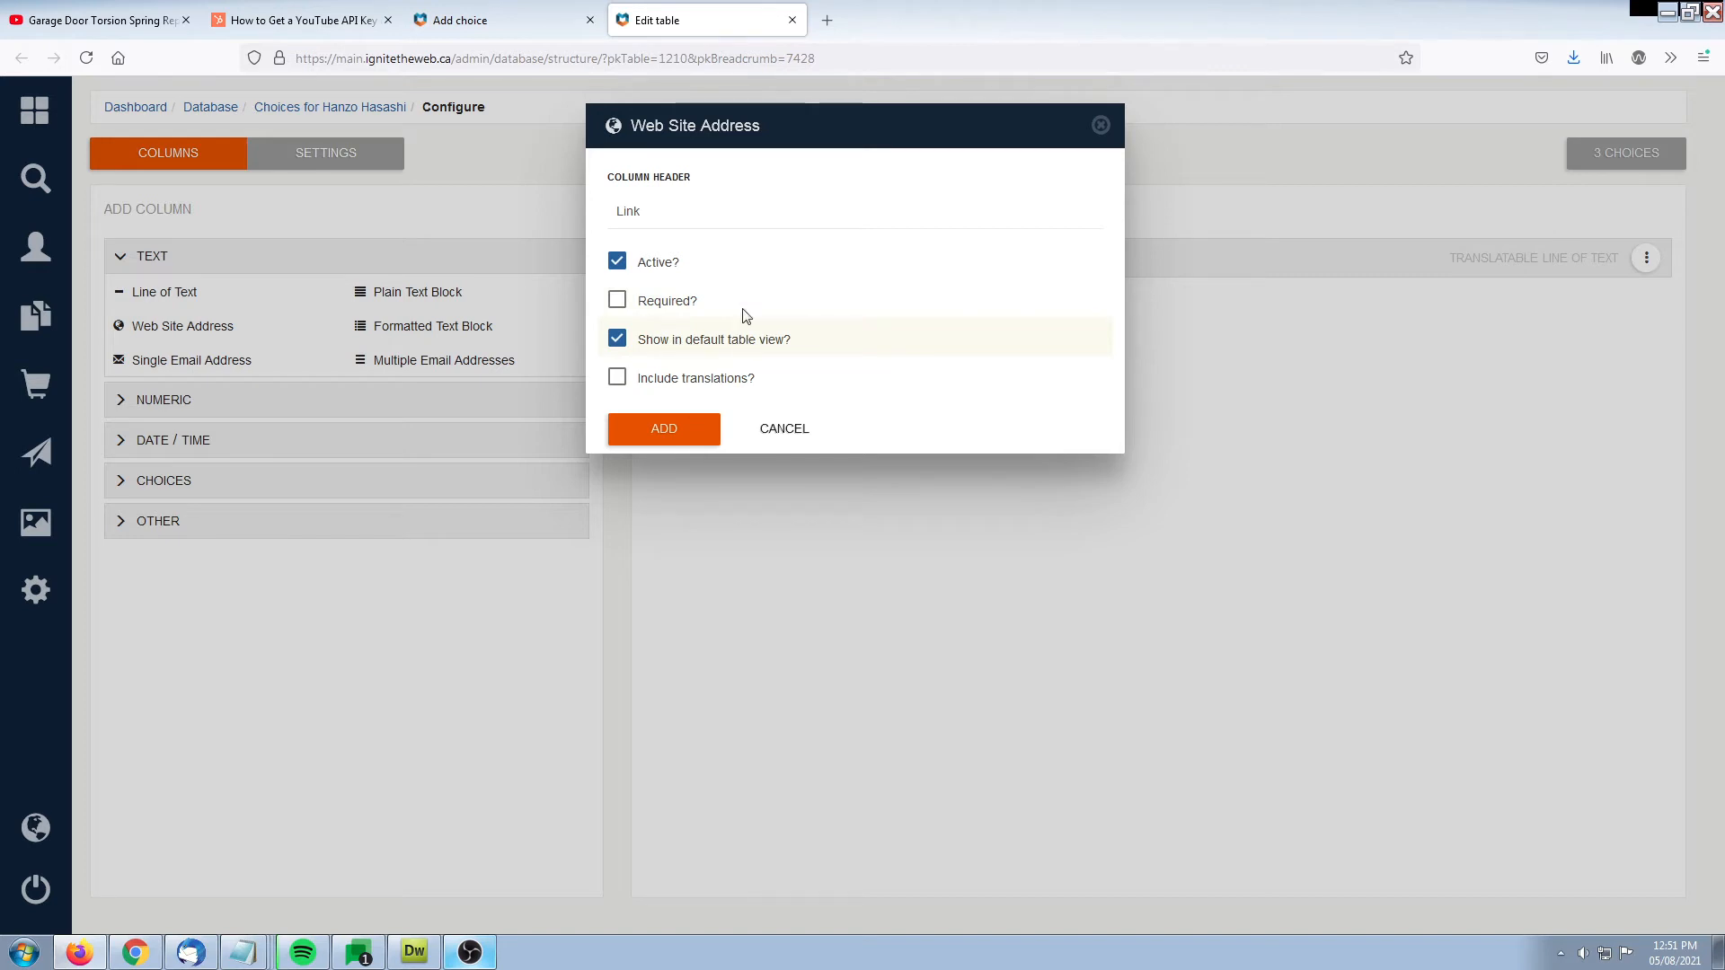
Leave the new choice form and compare the columns in the choices list with the Link column's default table view option
click(515, 18)
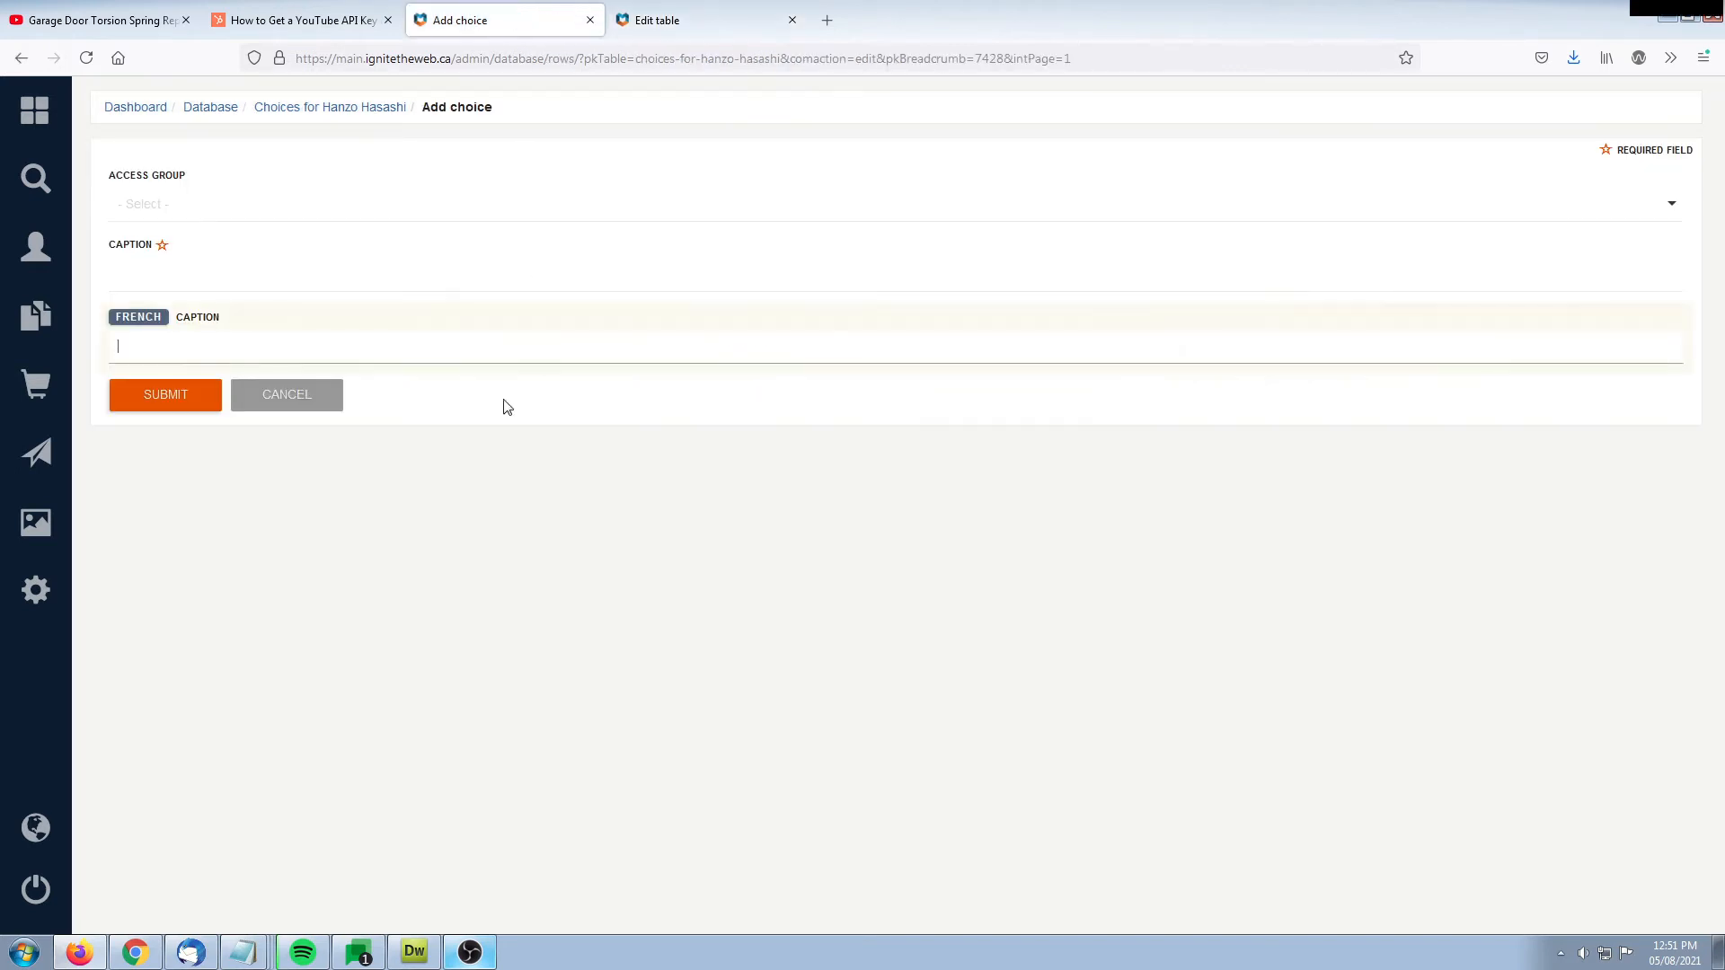
click(332, 108)
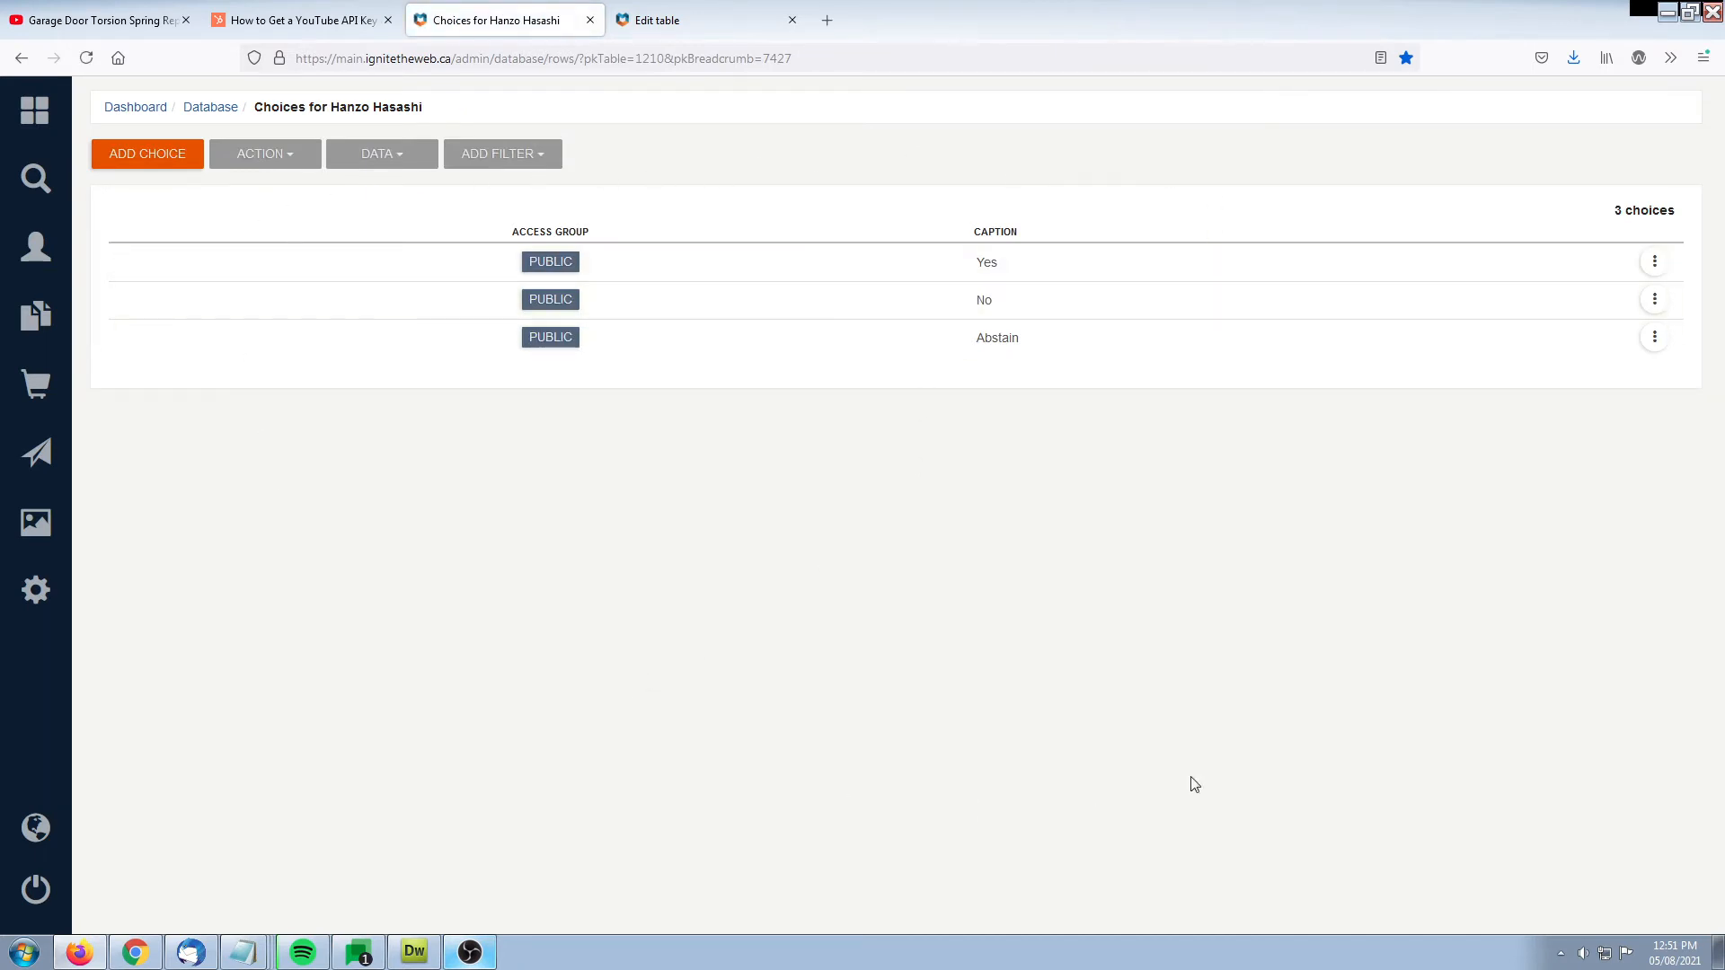
click(753, 13)
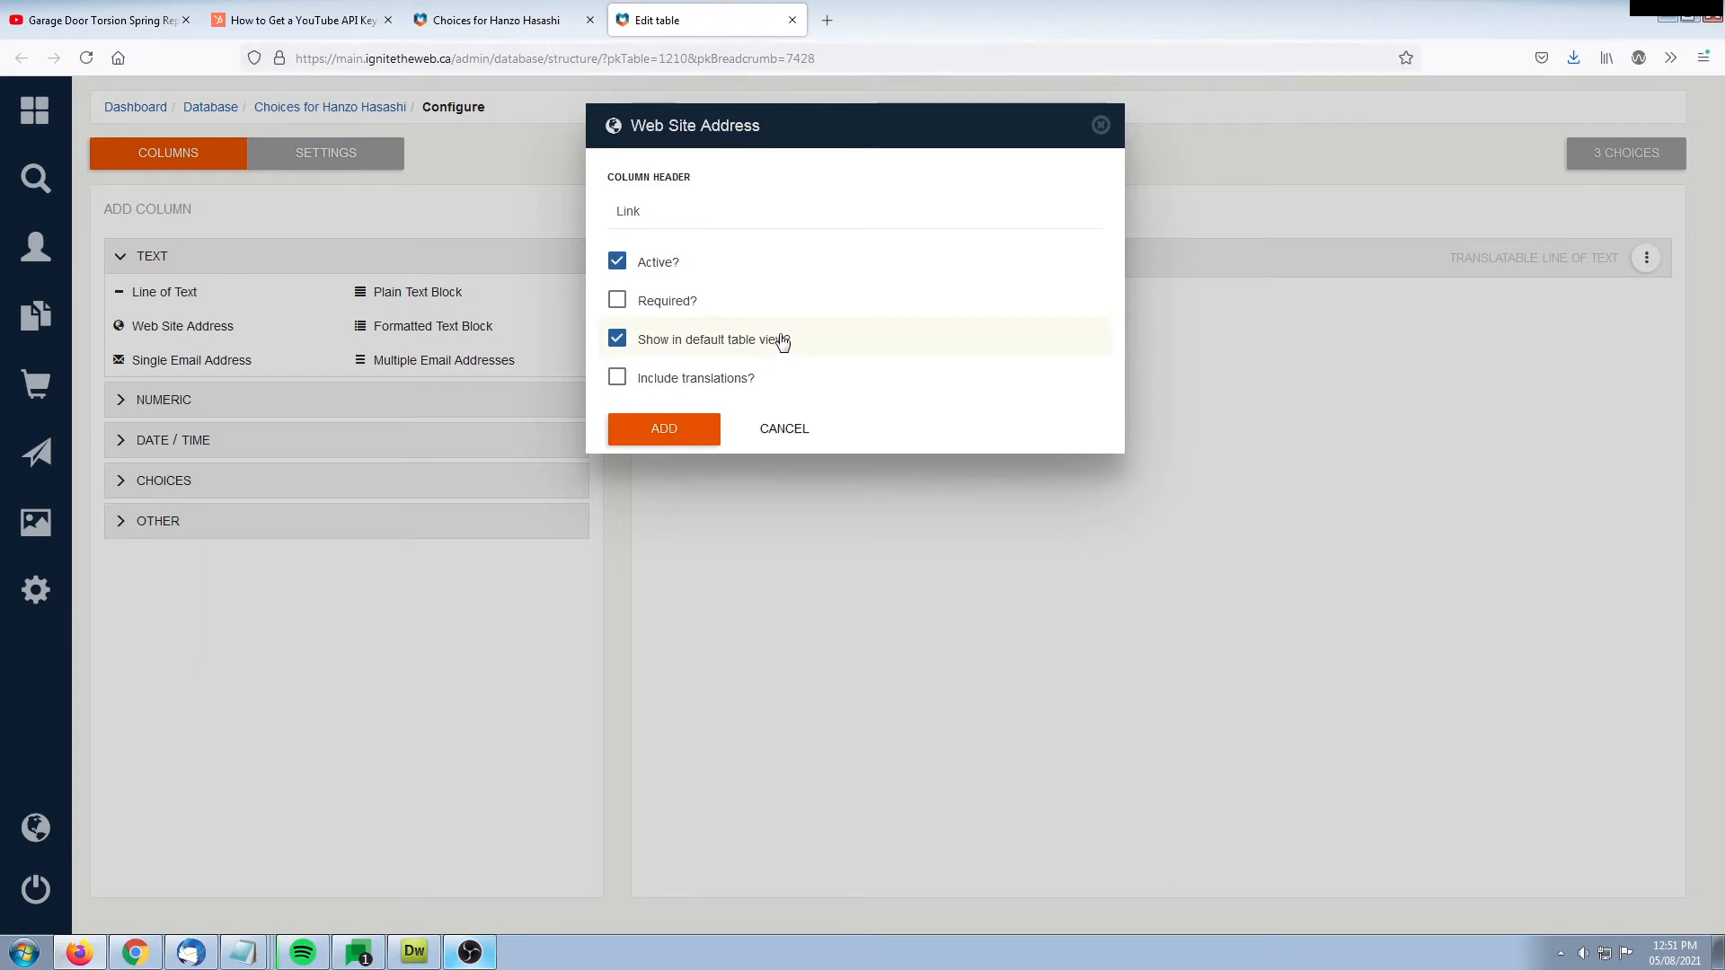
click(503, 19)
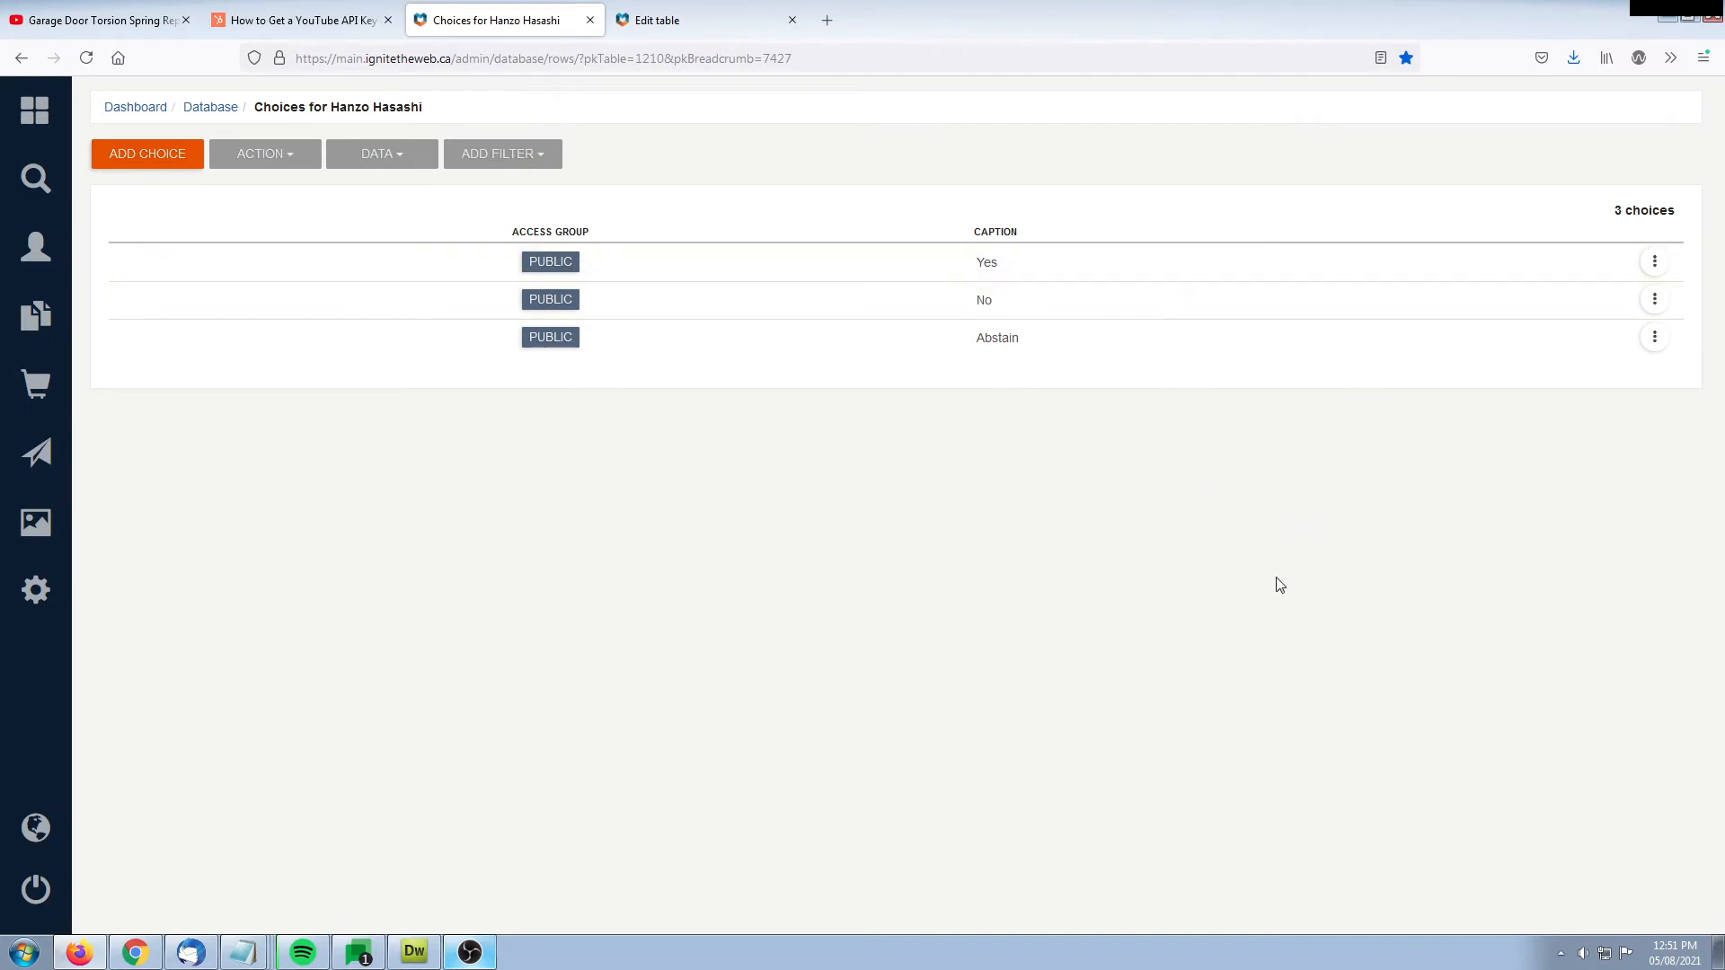
Add the prepared Link column to the table, active and shown in the default table view
click(696, 20)
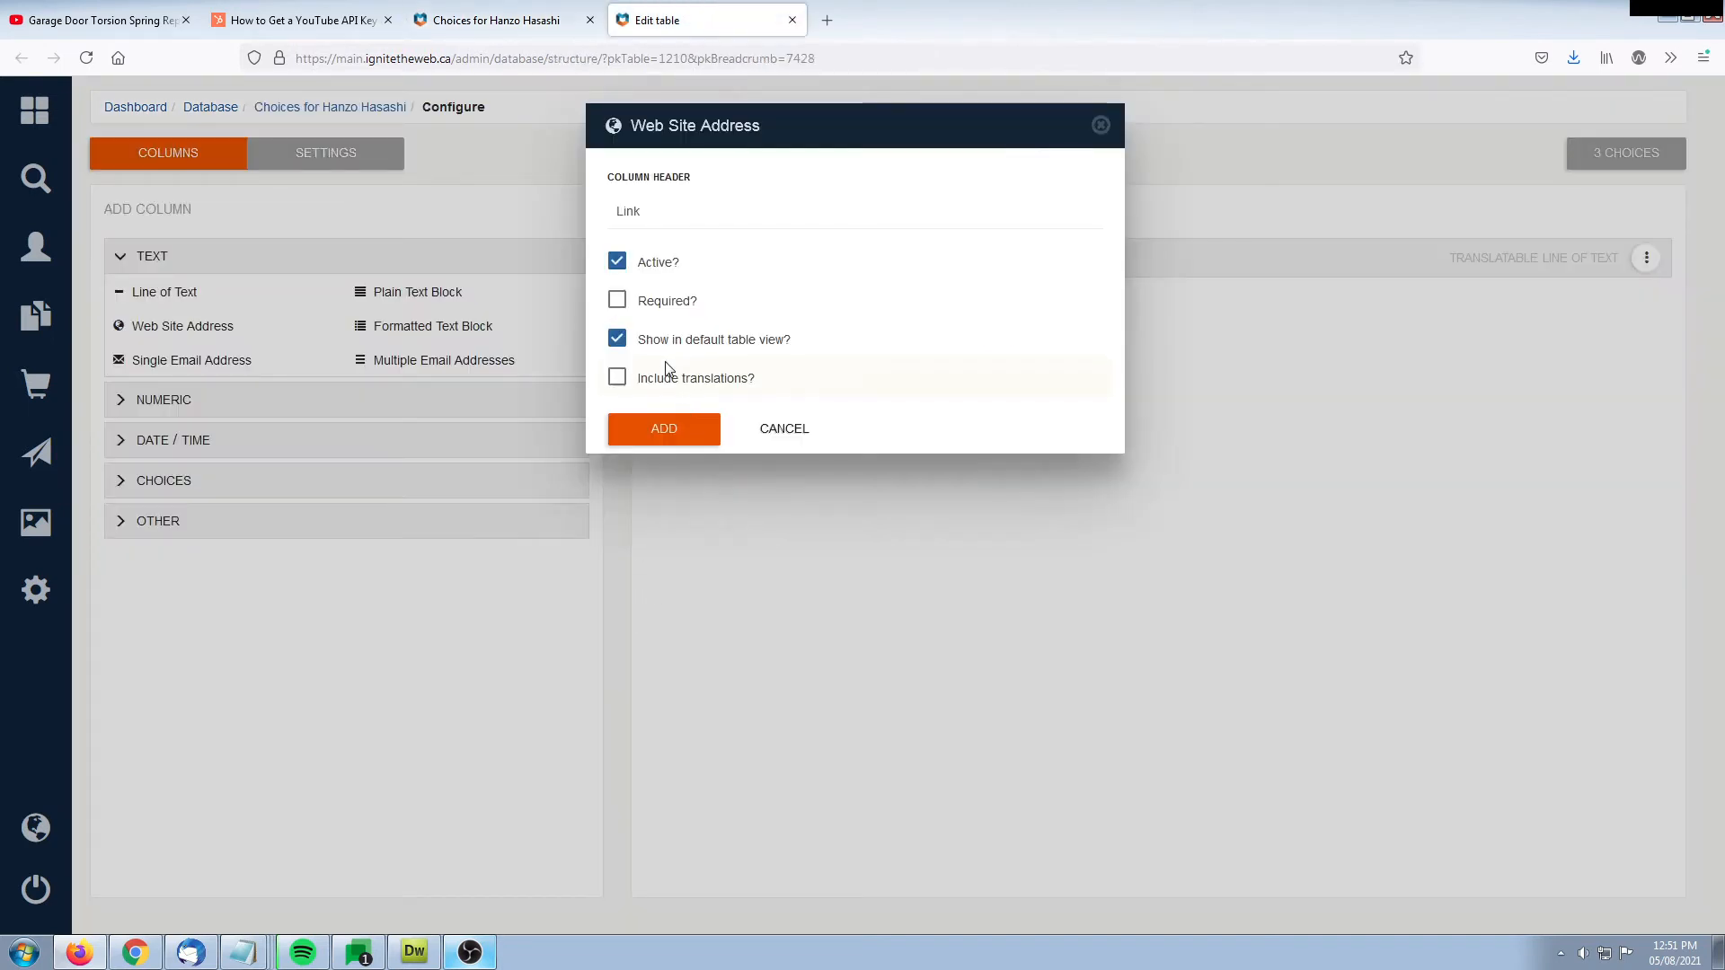
click(664, 431)
scroll(754, 593, down, 1)
scroll(886, 466, up, 1)
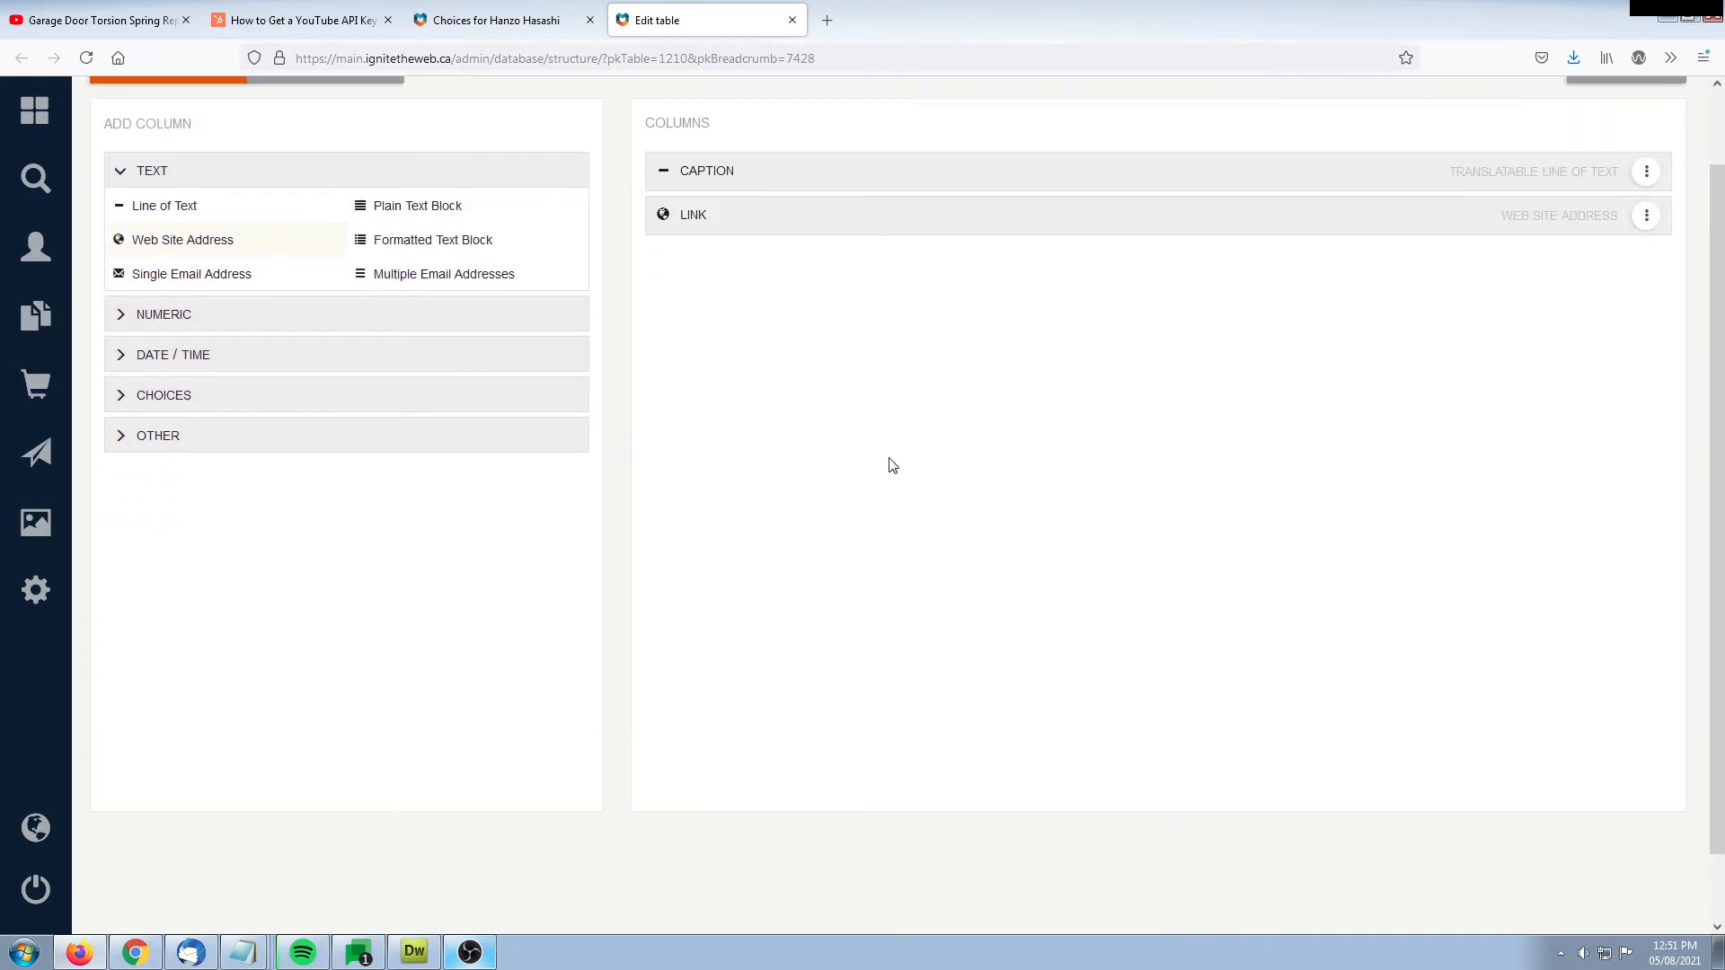
Reload the choices list and check its columns for the Link header
click(533, 12)
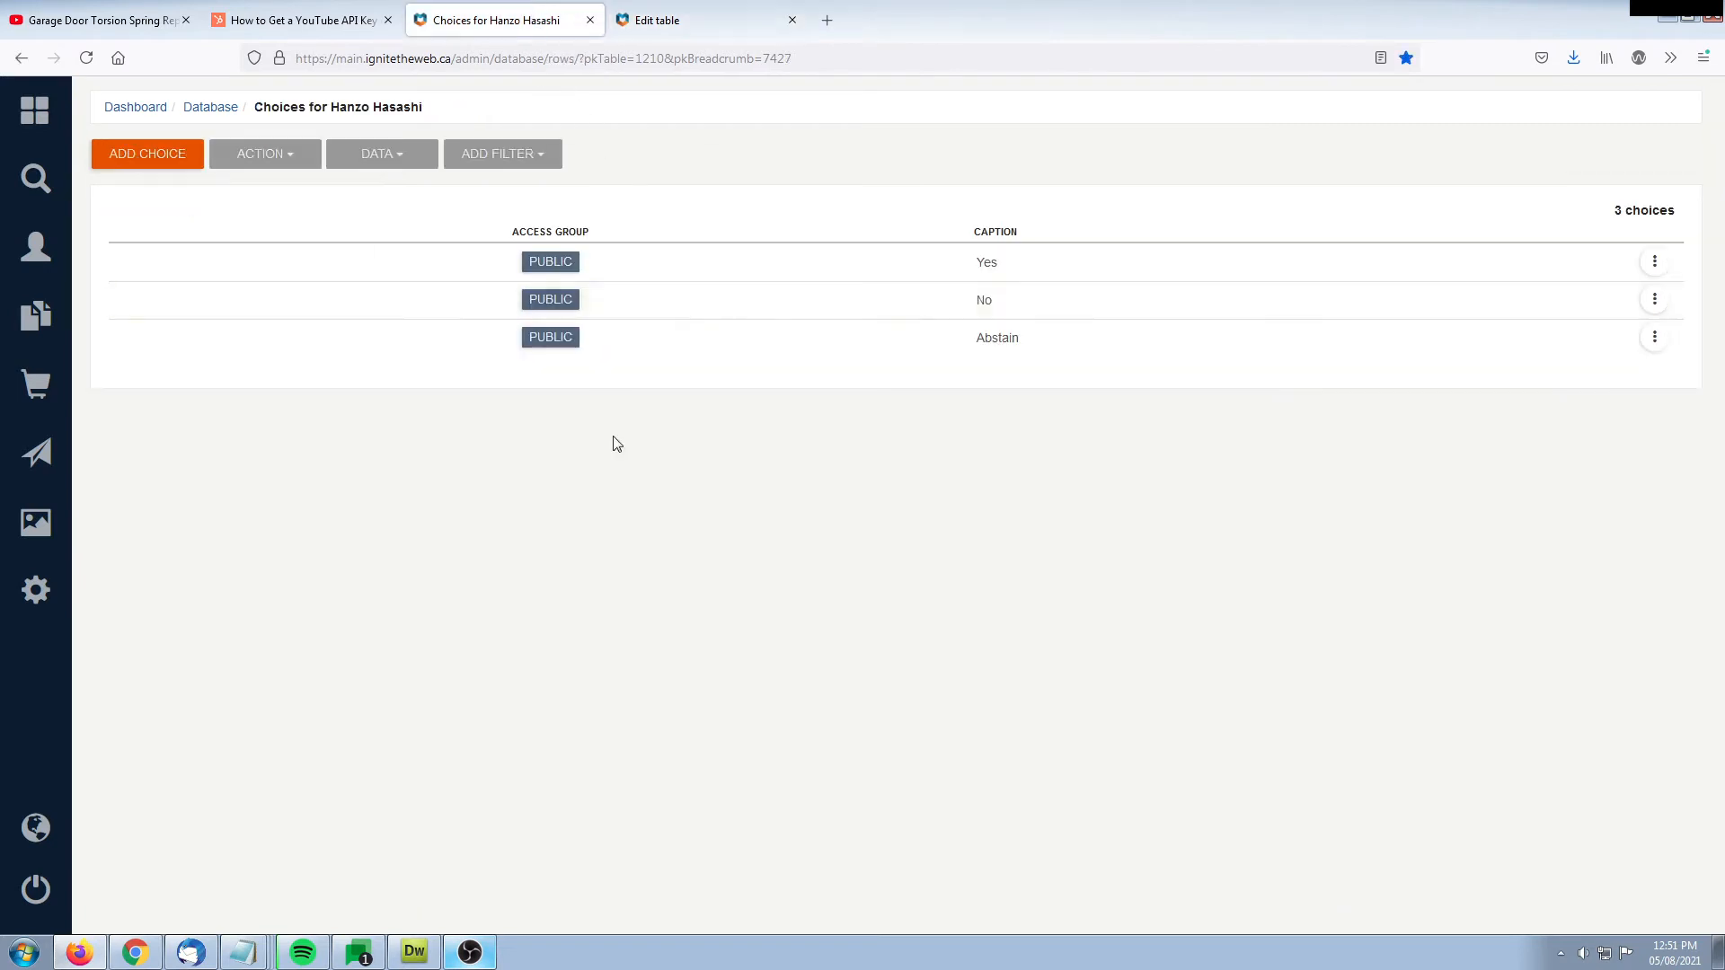
key(F5)
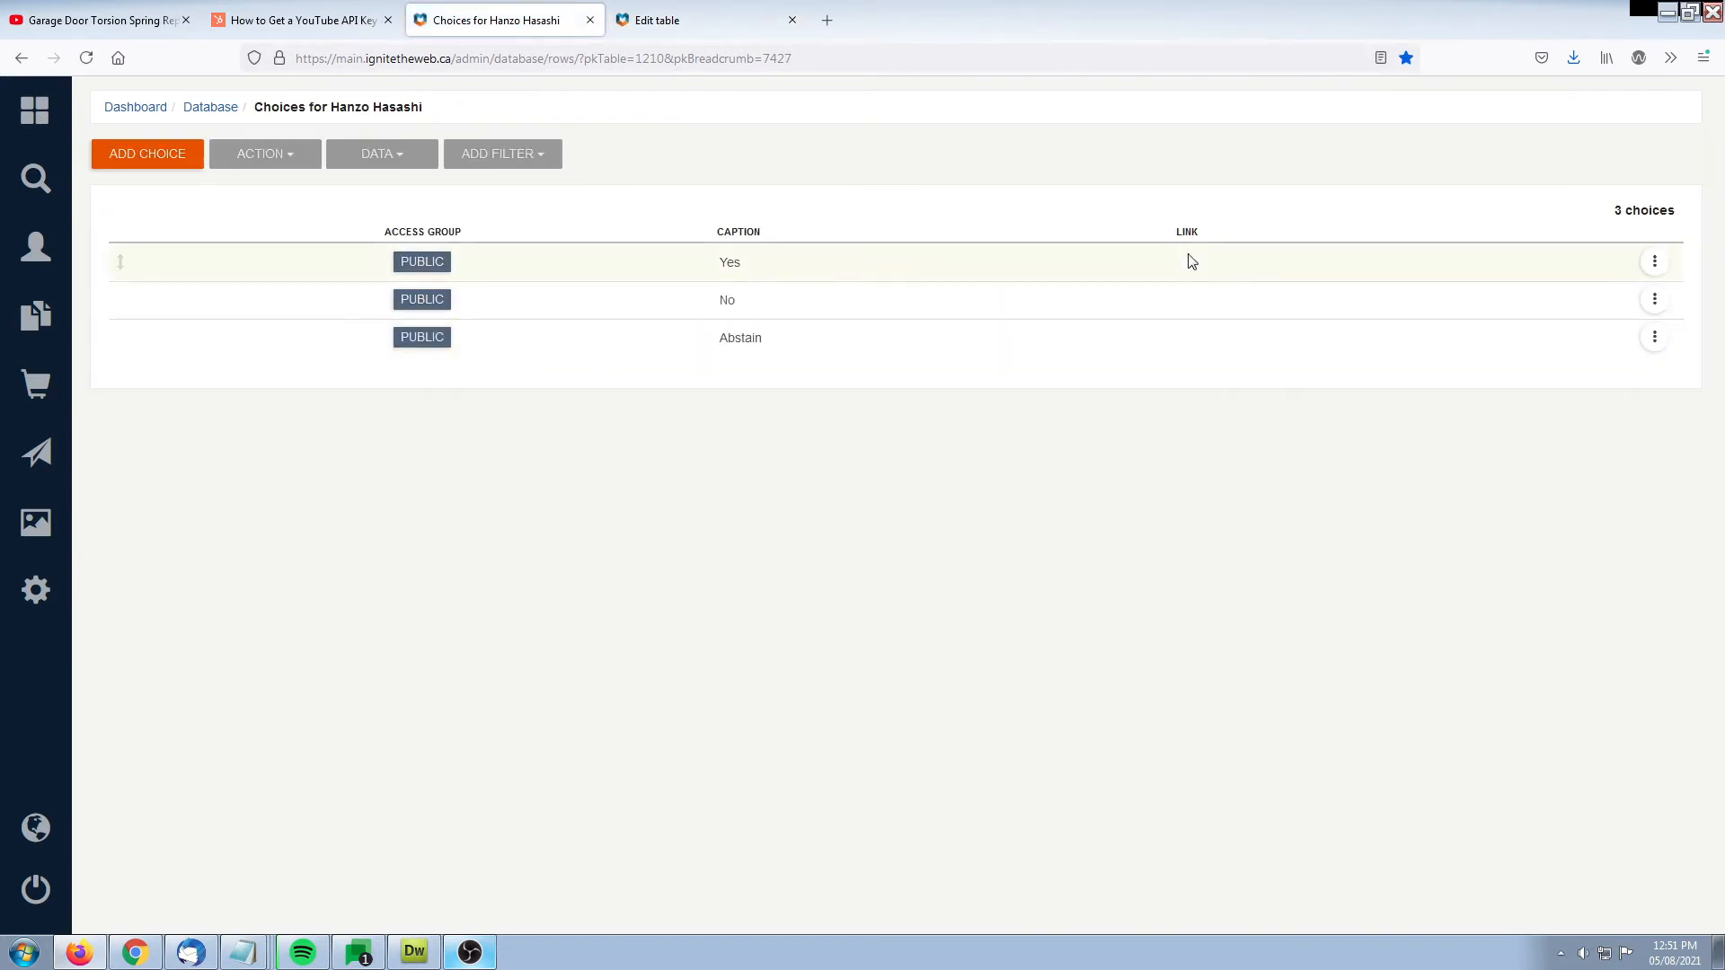
drag(1171, 237, 1218, 239)
click(938, 585)
Add a required Rating (1 to 5) column with the header Rating in the table configuration
click(691, 20)
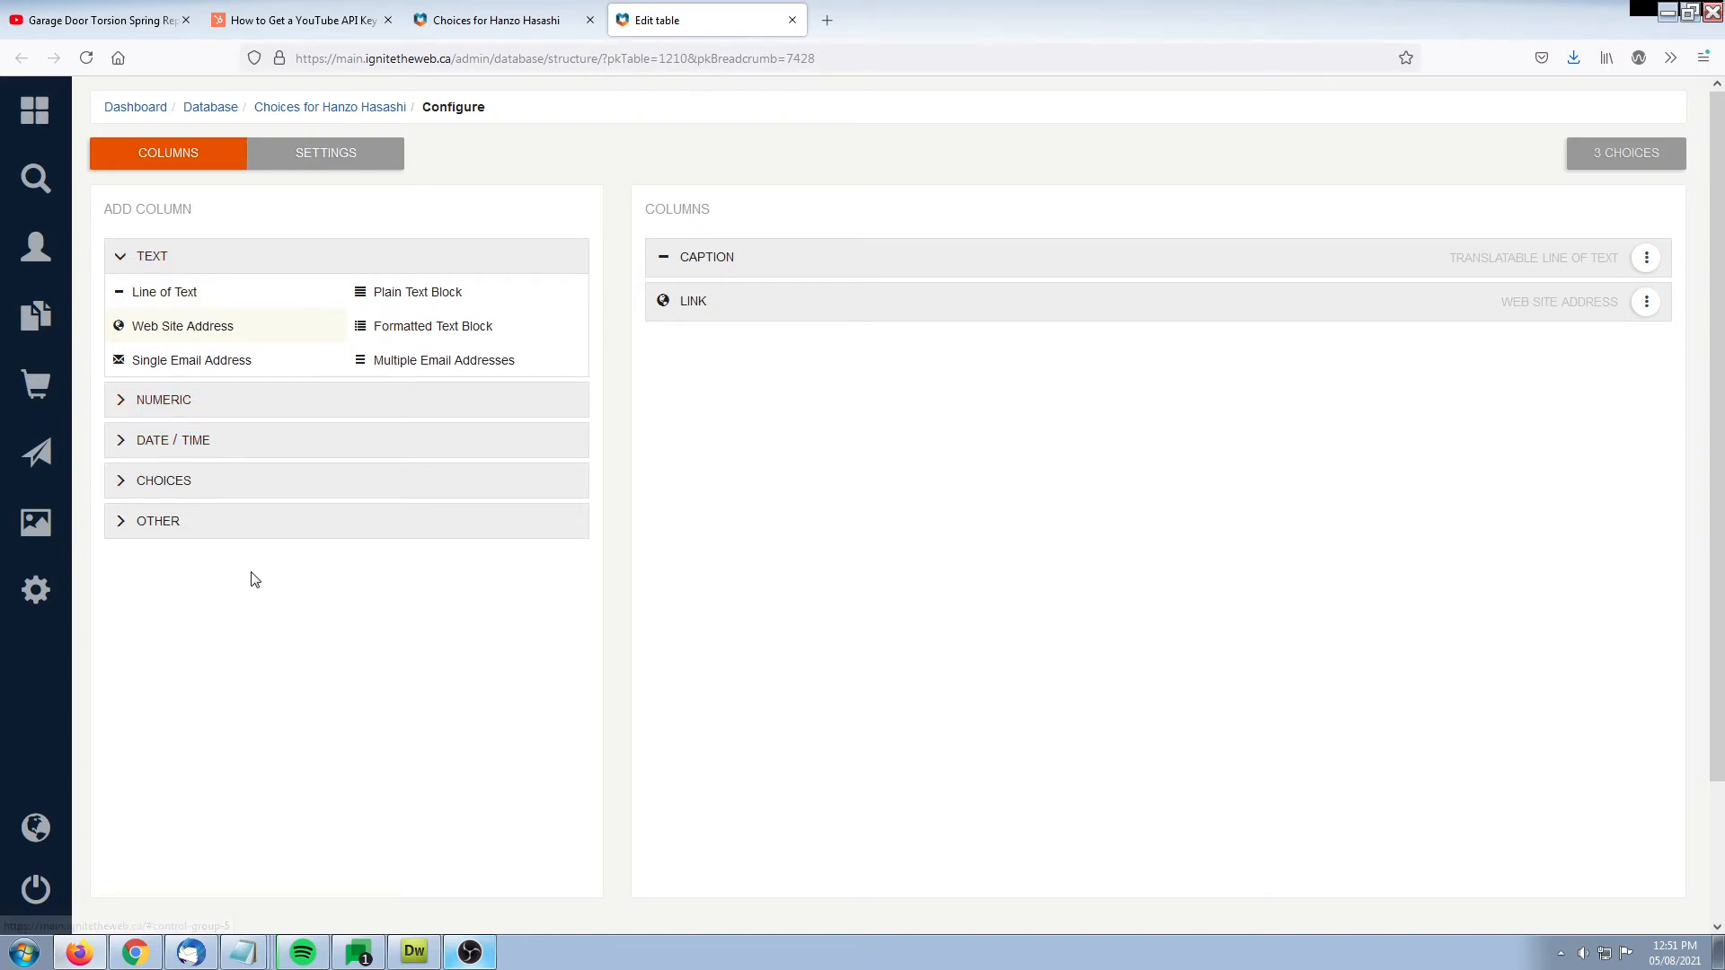
click(163, 401)
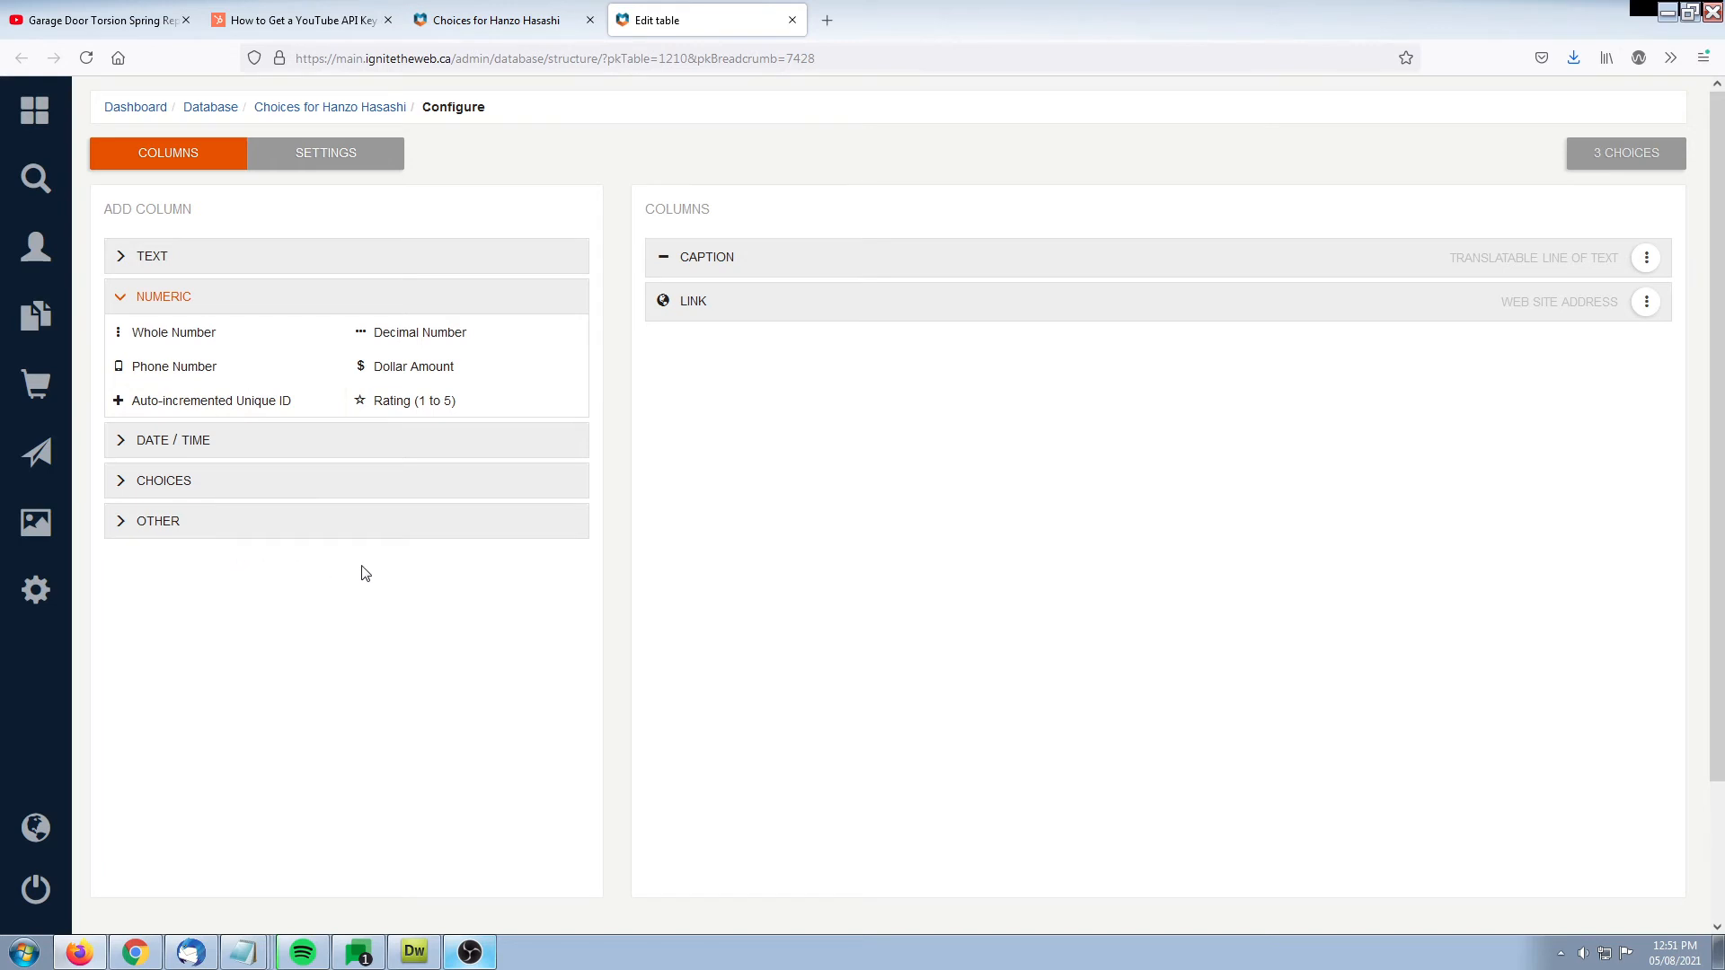
click(428, 403)
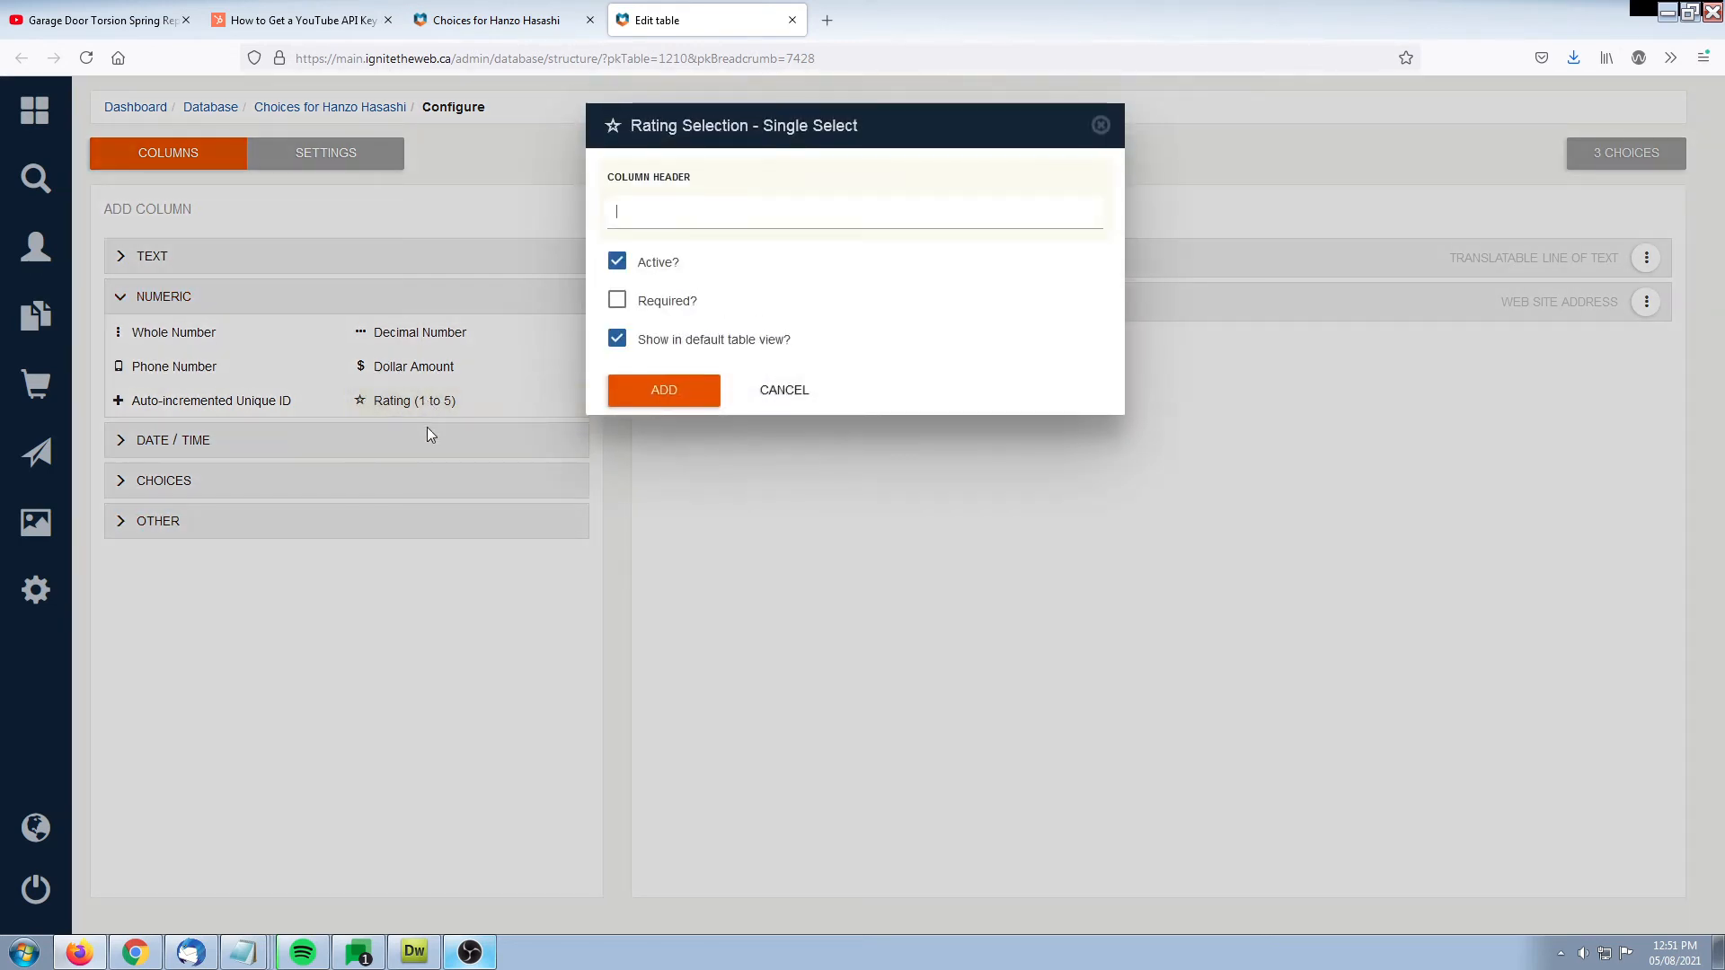
text(Rating)
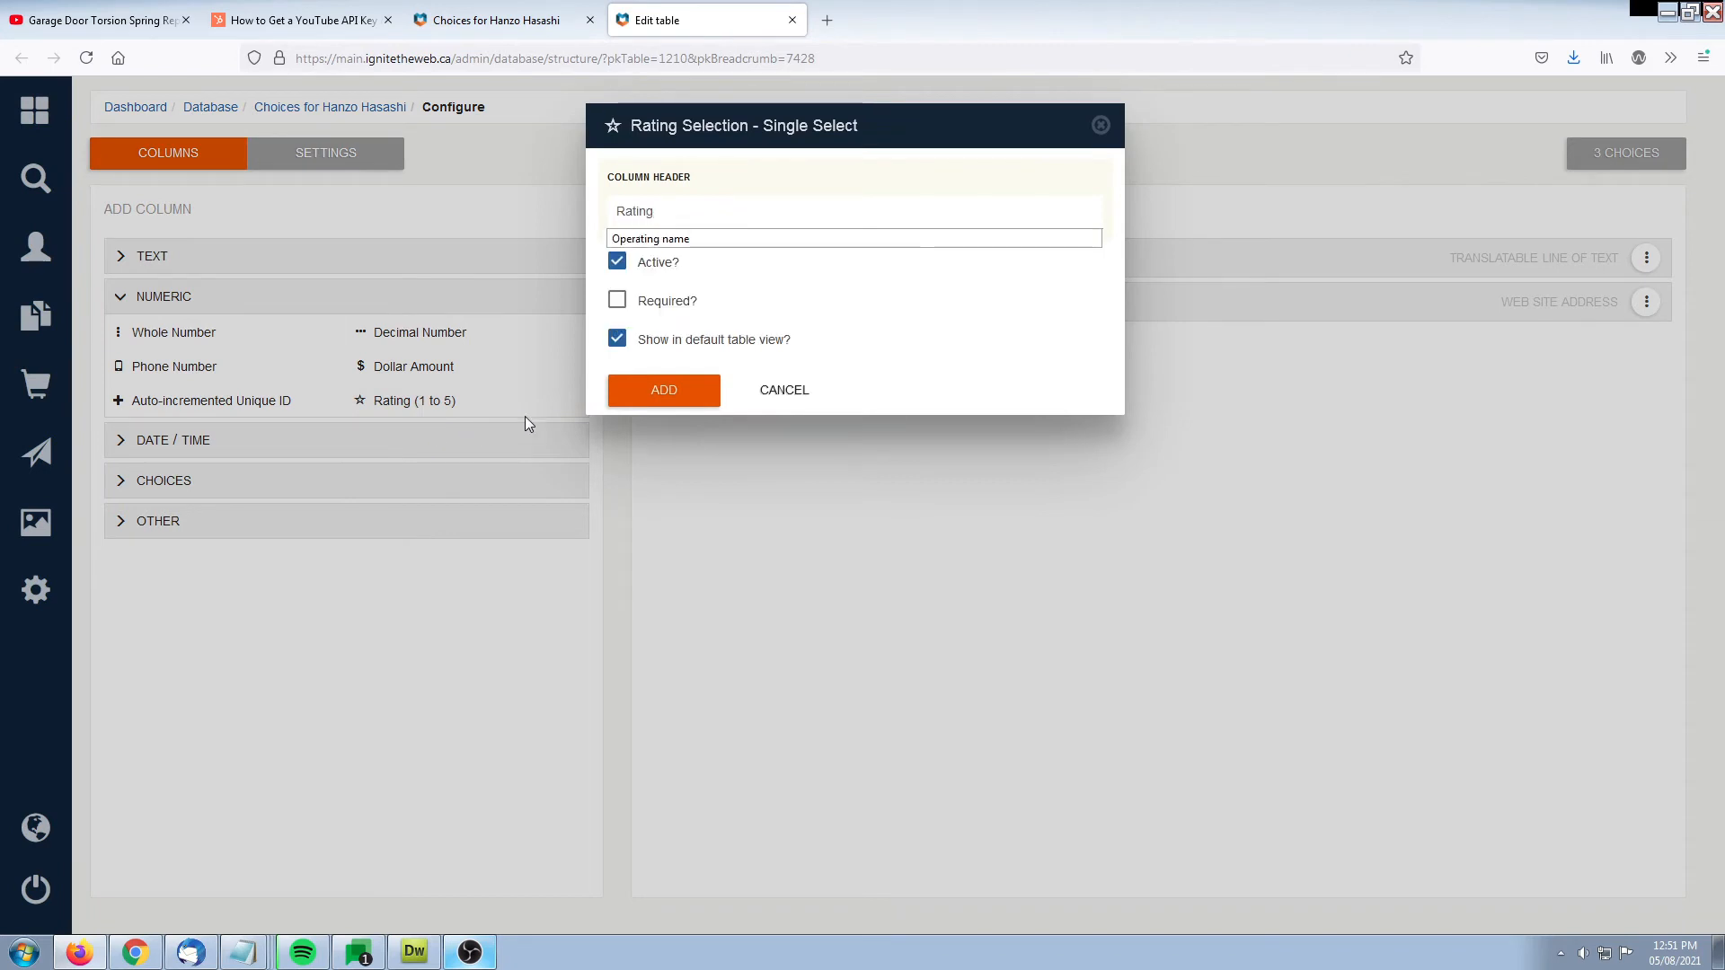
click(668, 307)
click(669, 309)
click(674, 384)
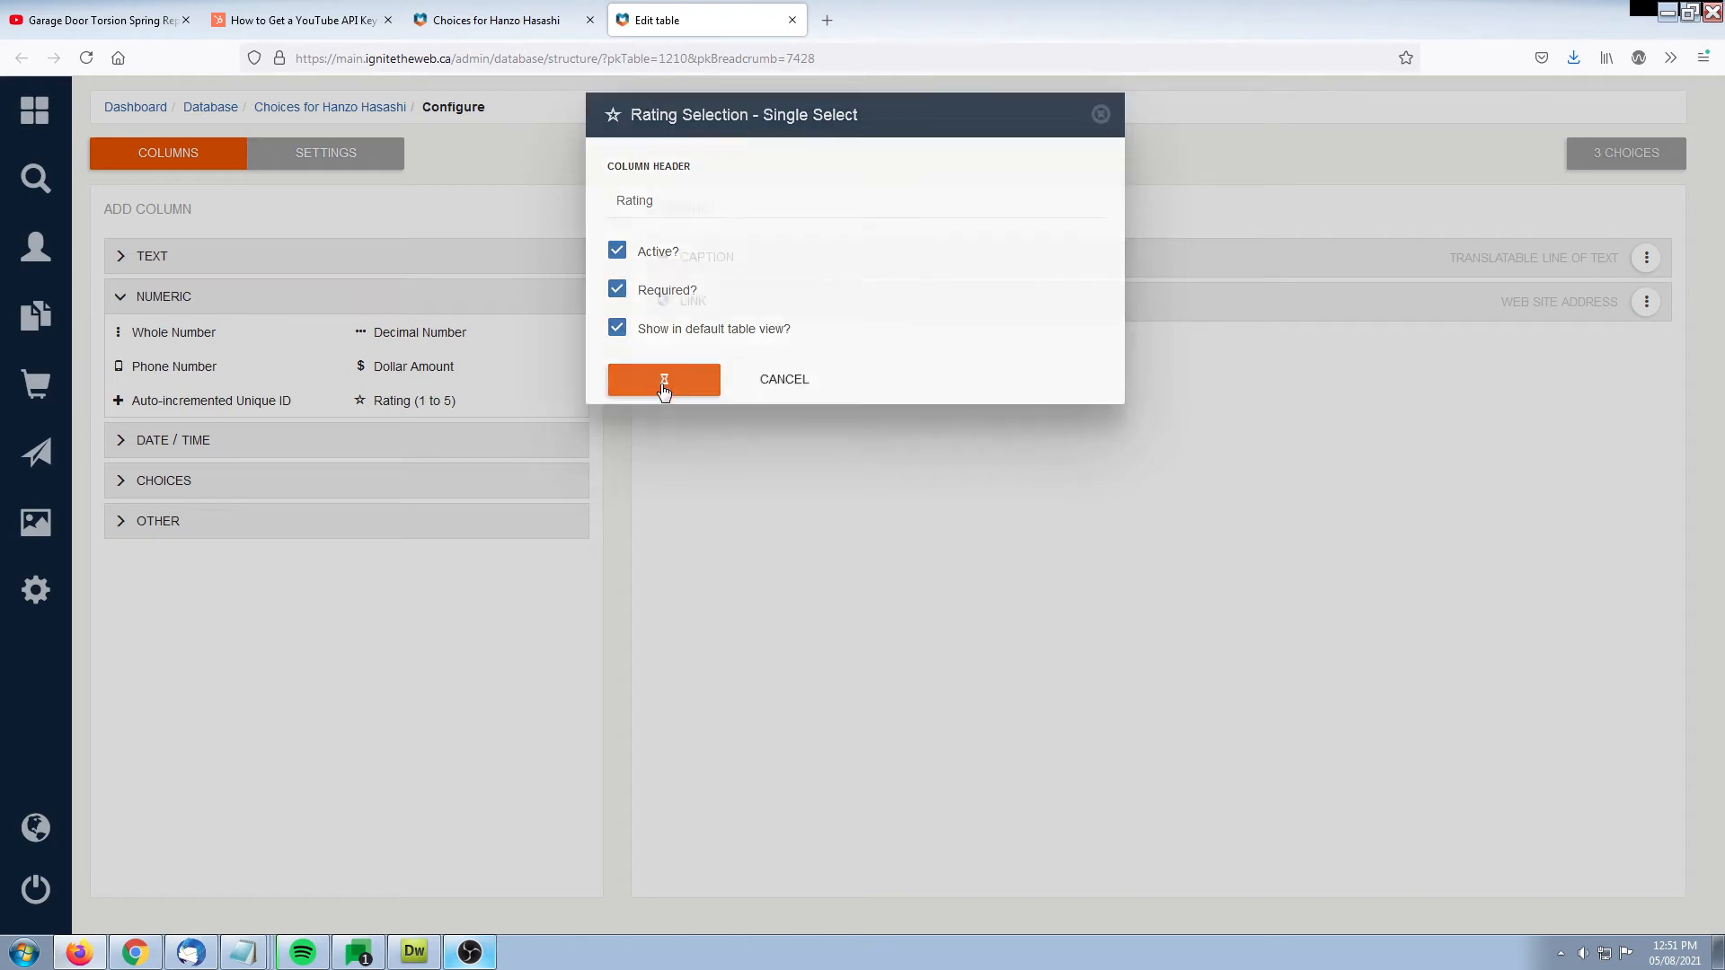
Add a Date Only column with the header Date, excluded from the default table view
scroll(179, 359, down, 2)
click(181, 334)
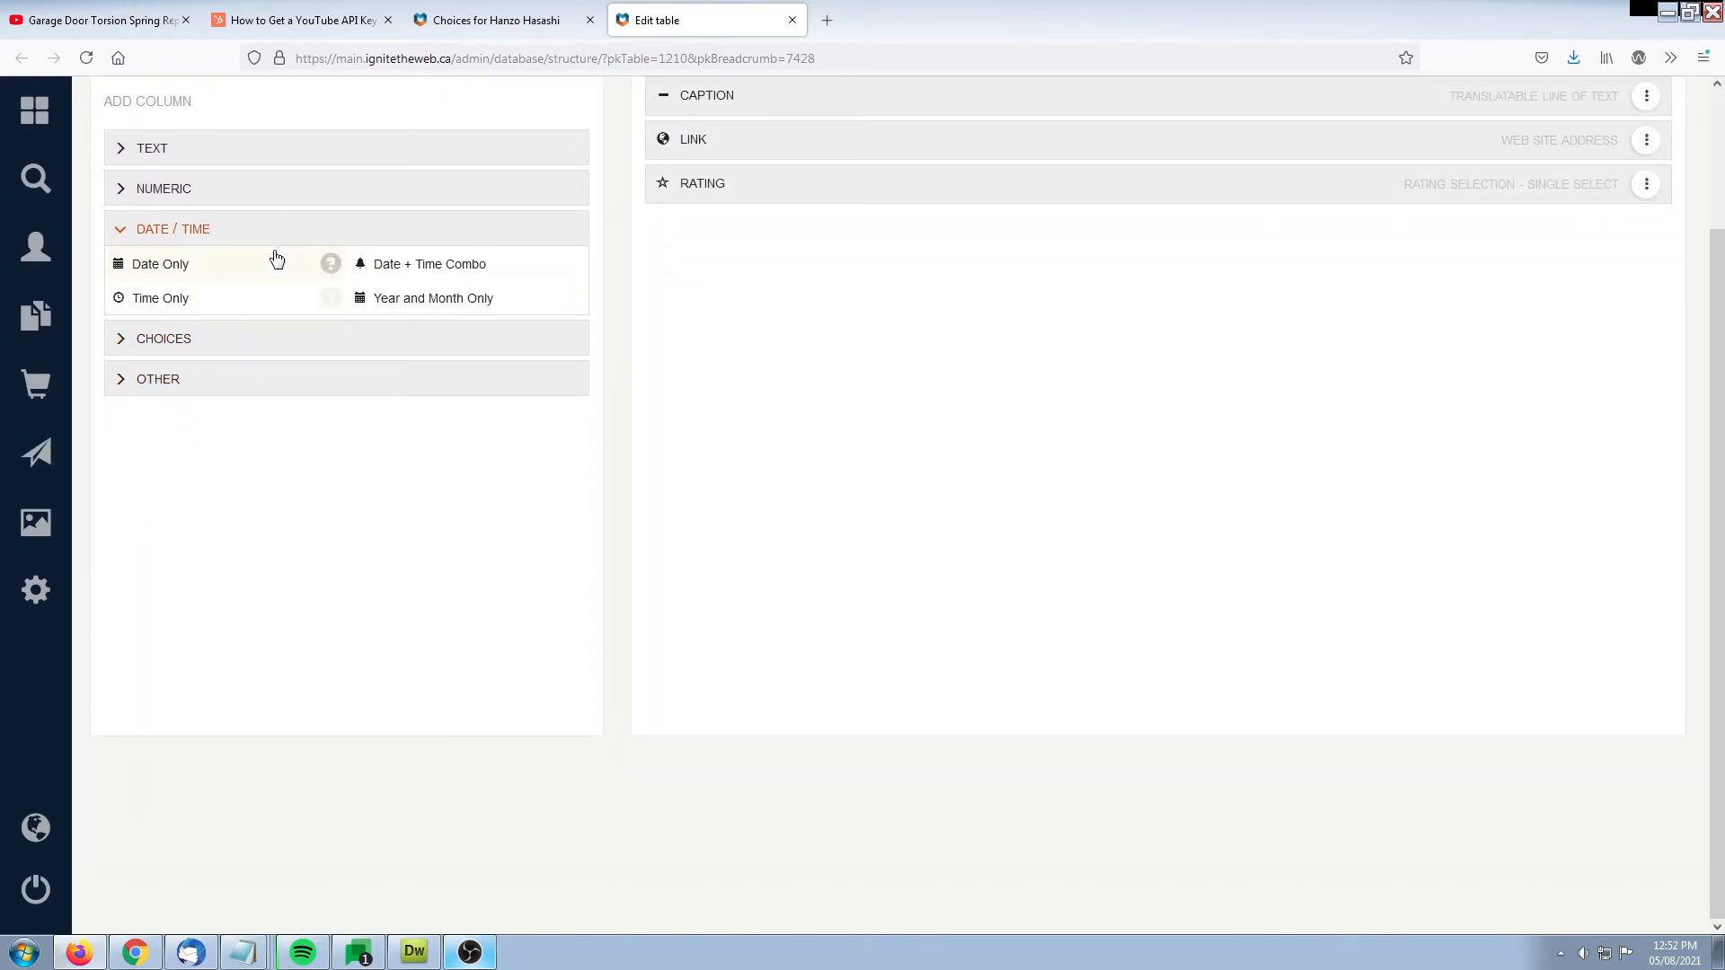
click(145, 264)
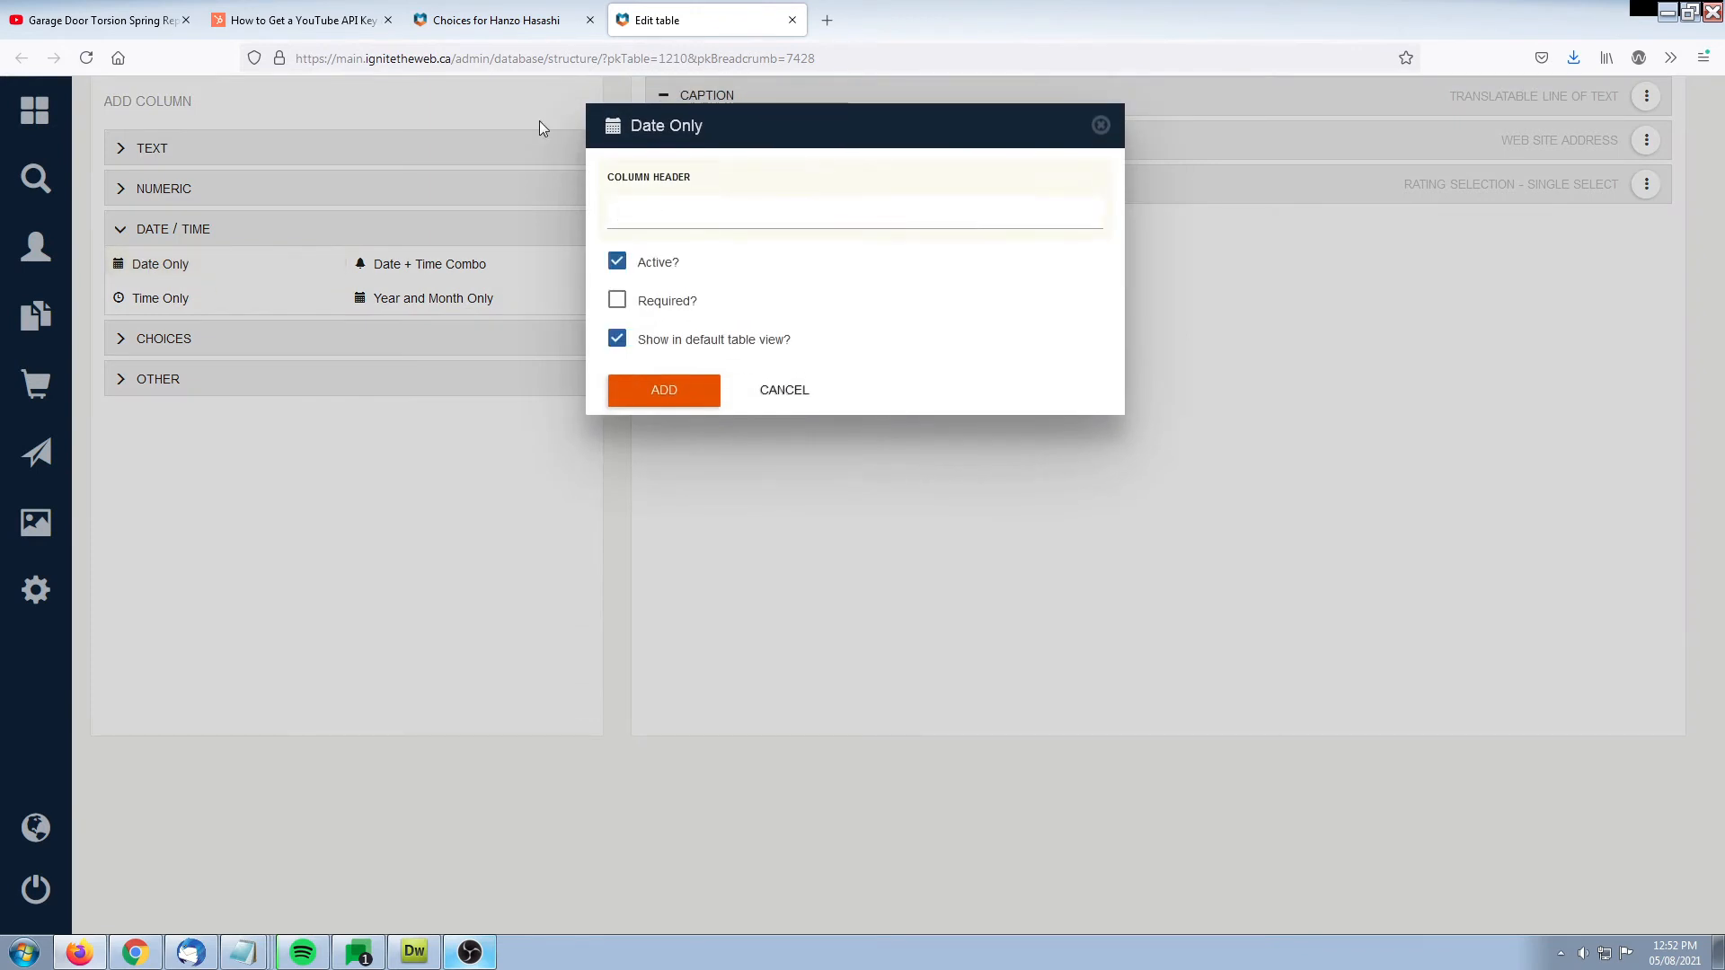
text(Date)
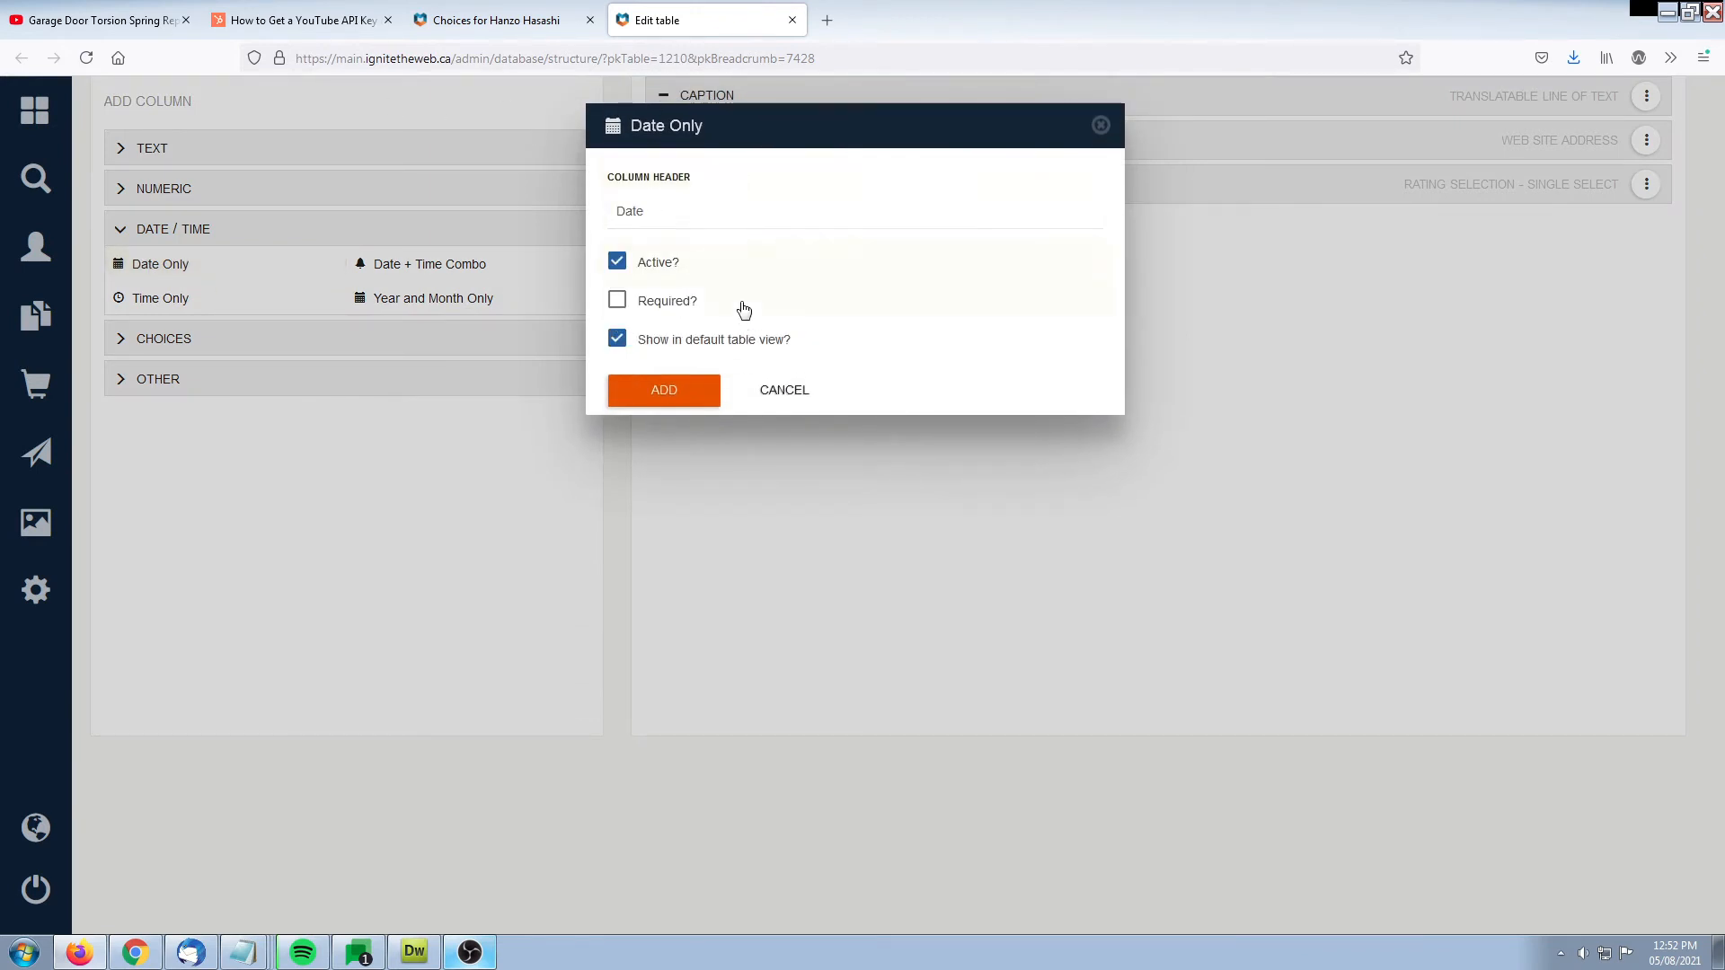
click(697, 341)
click(665, 388)
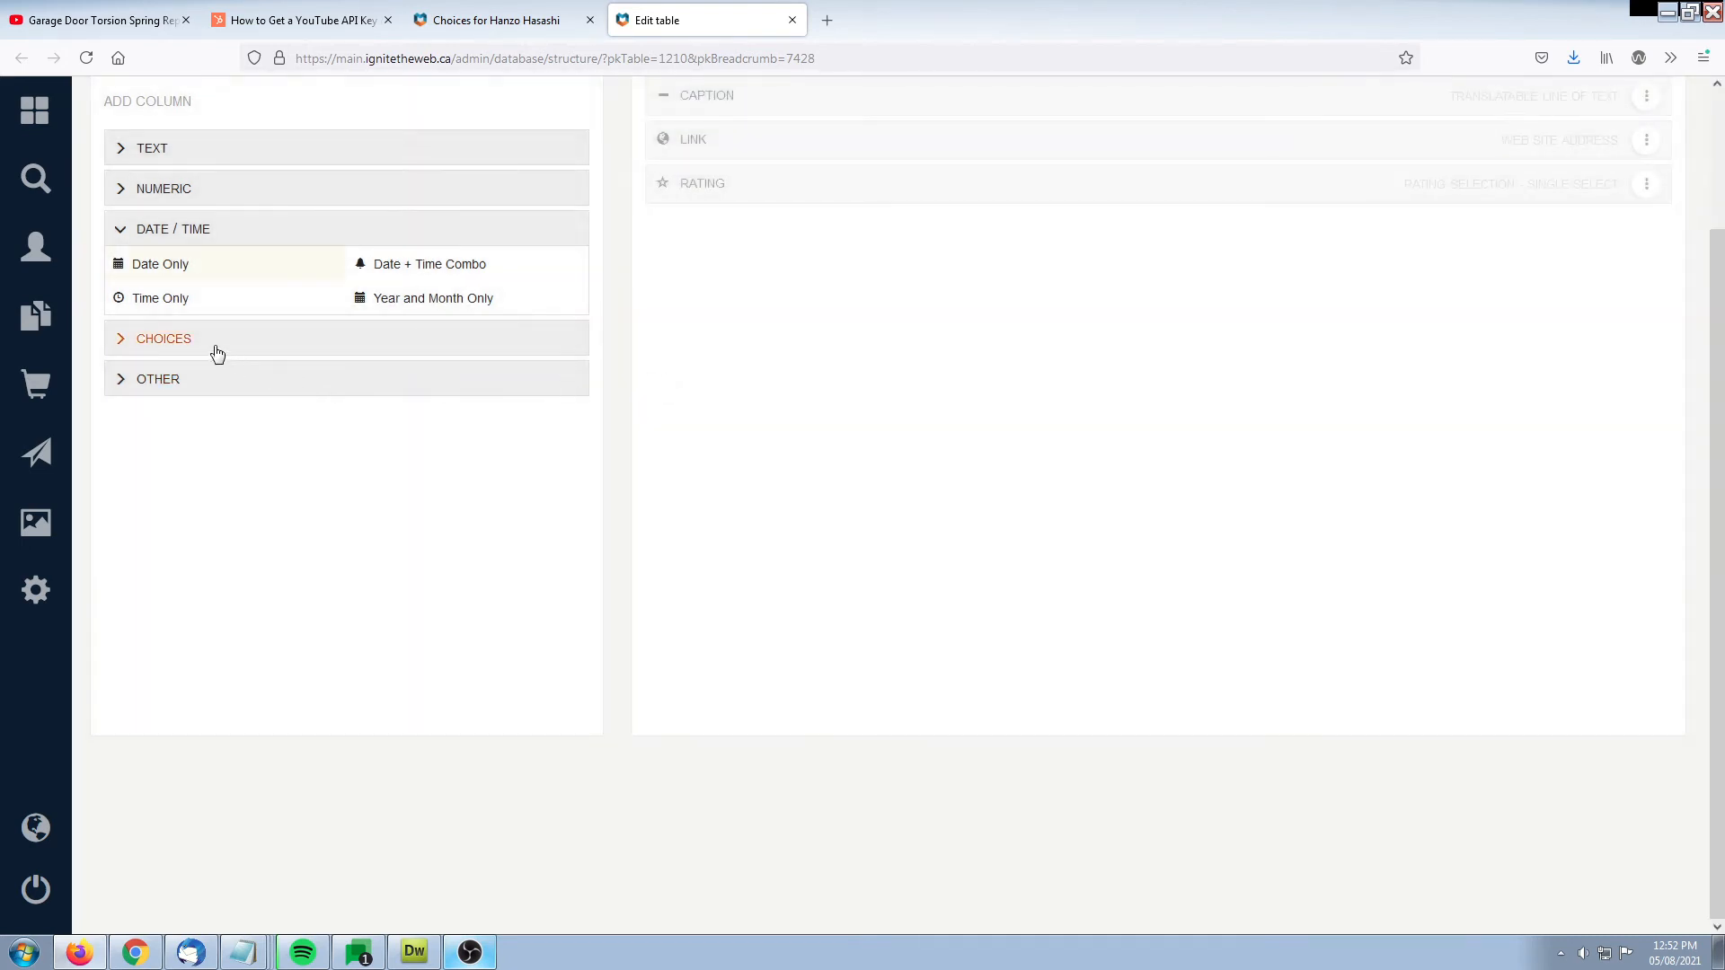
Add a Checklist - Multiple Select column with the header Pizza Toppings, excluded from the default table view
click(171, 338)
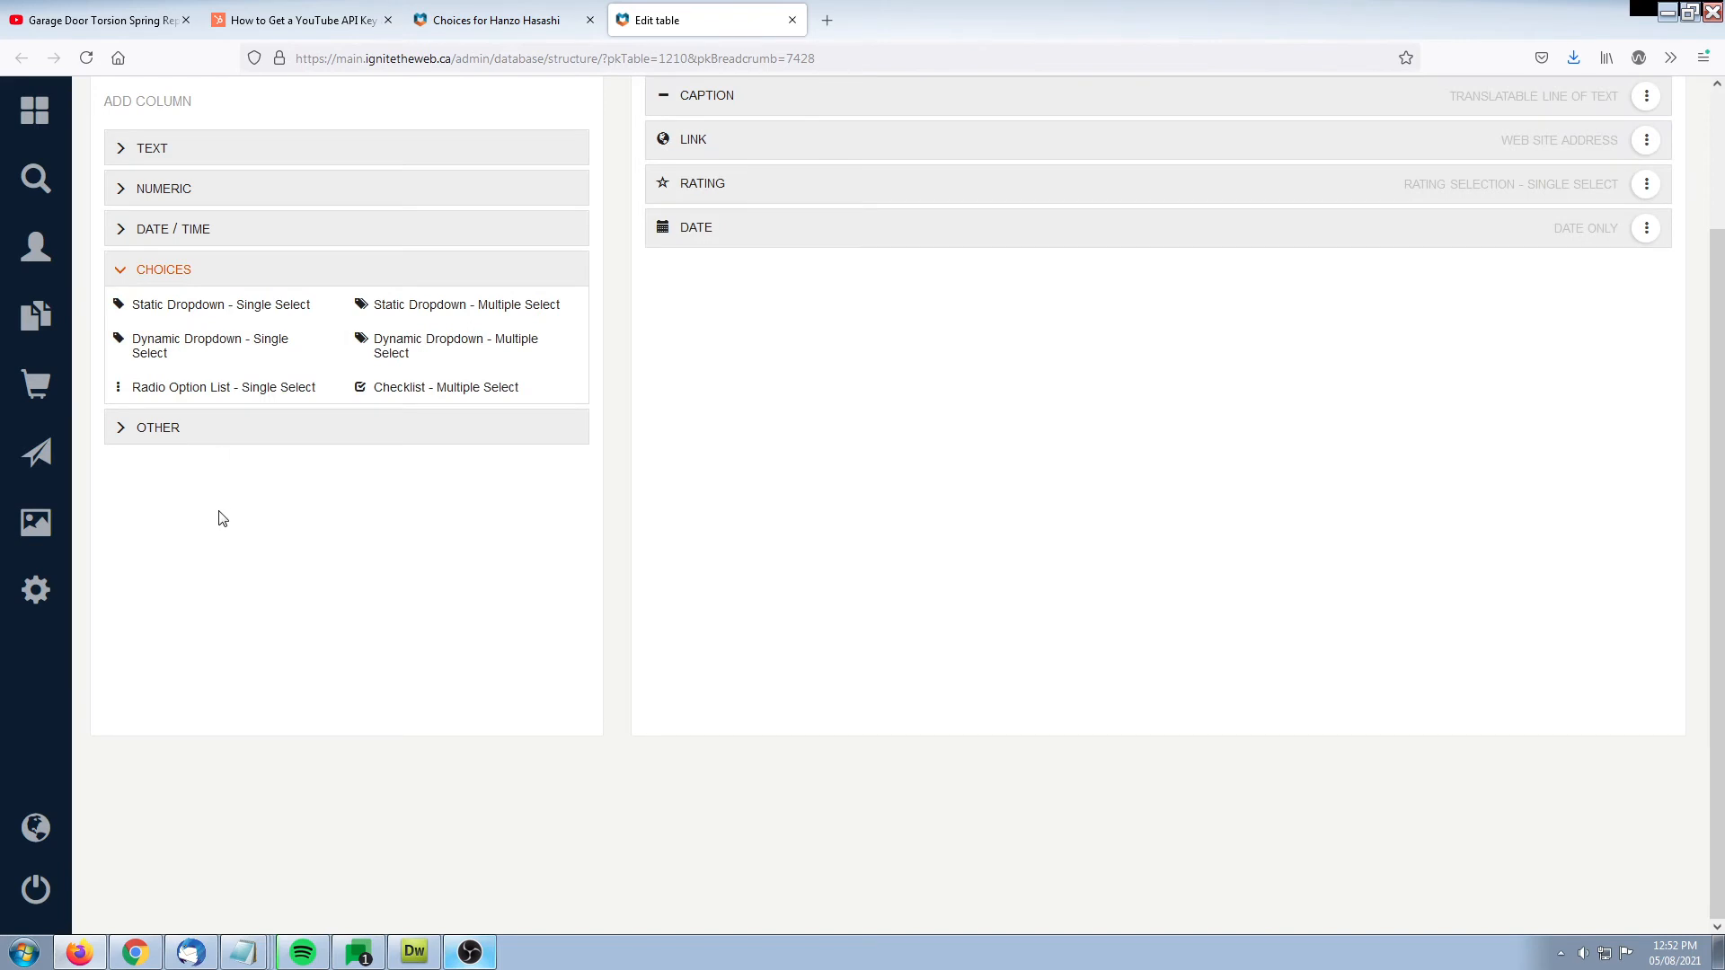
click(422, 392)
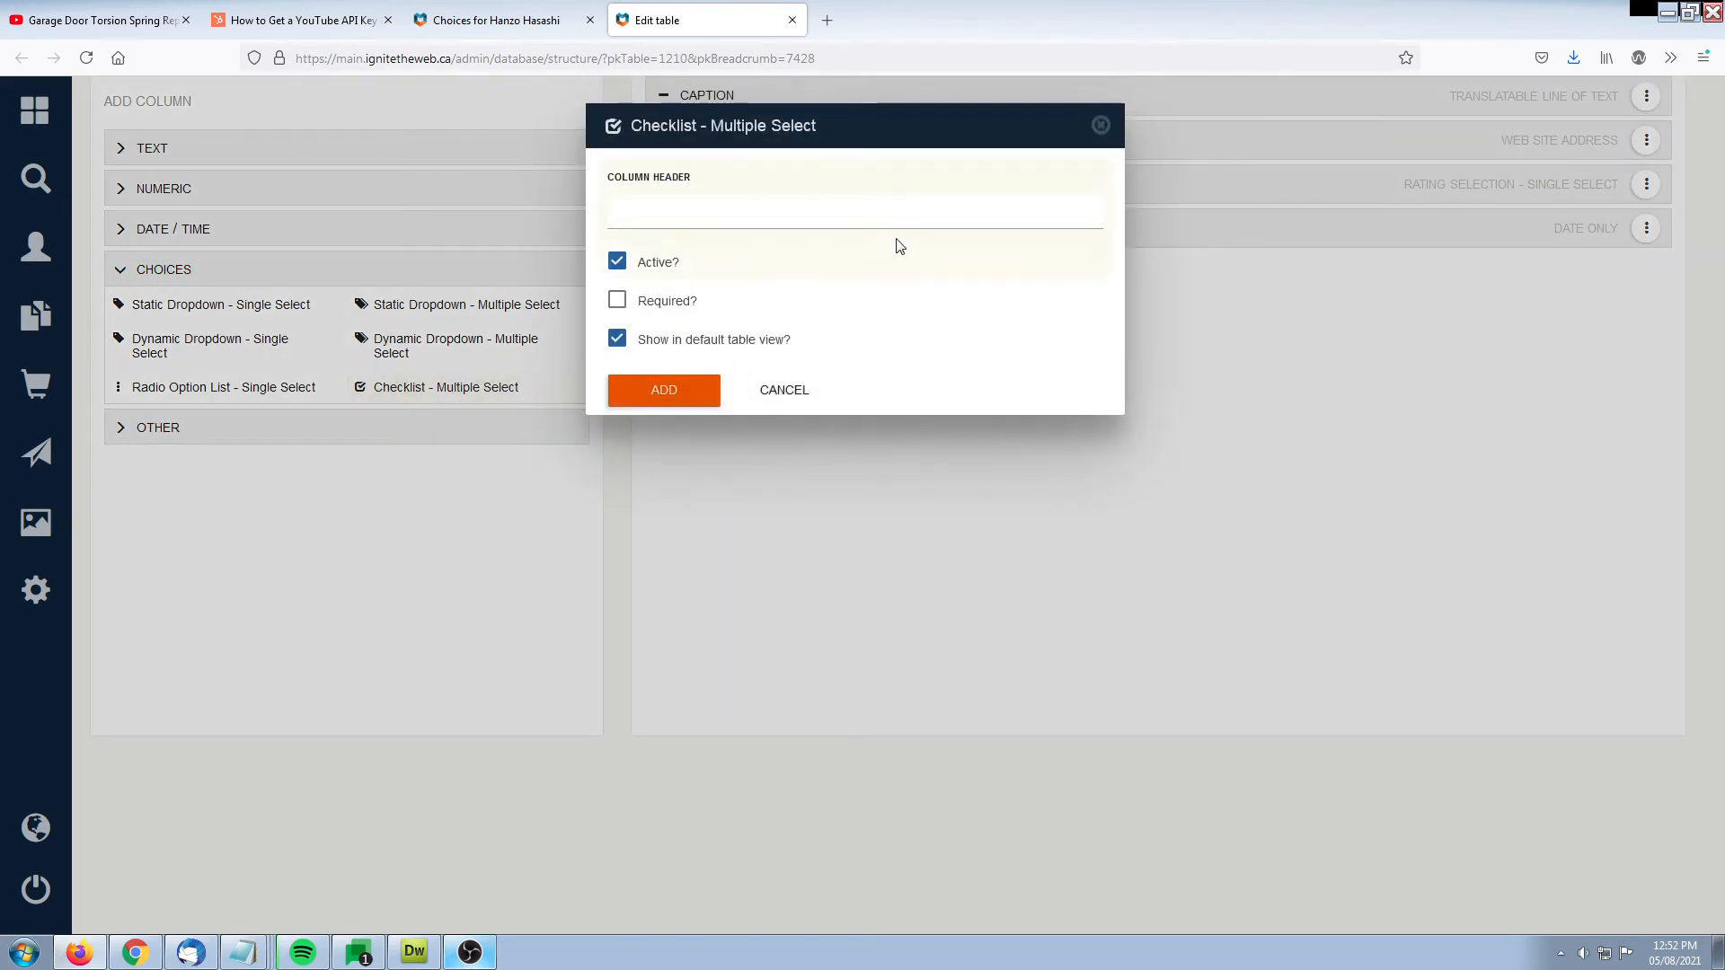
text(Pizza Toppings)
click(618, 339)
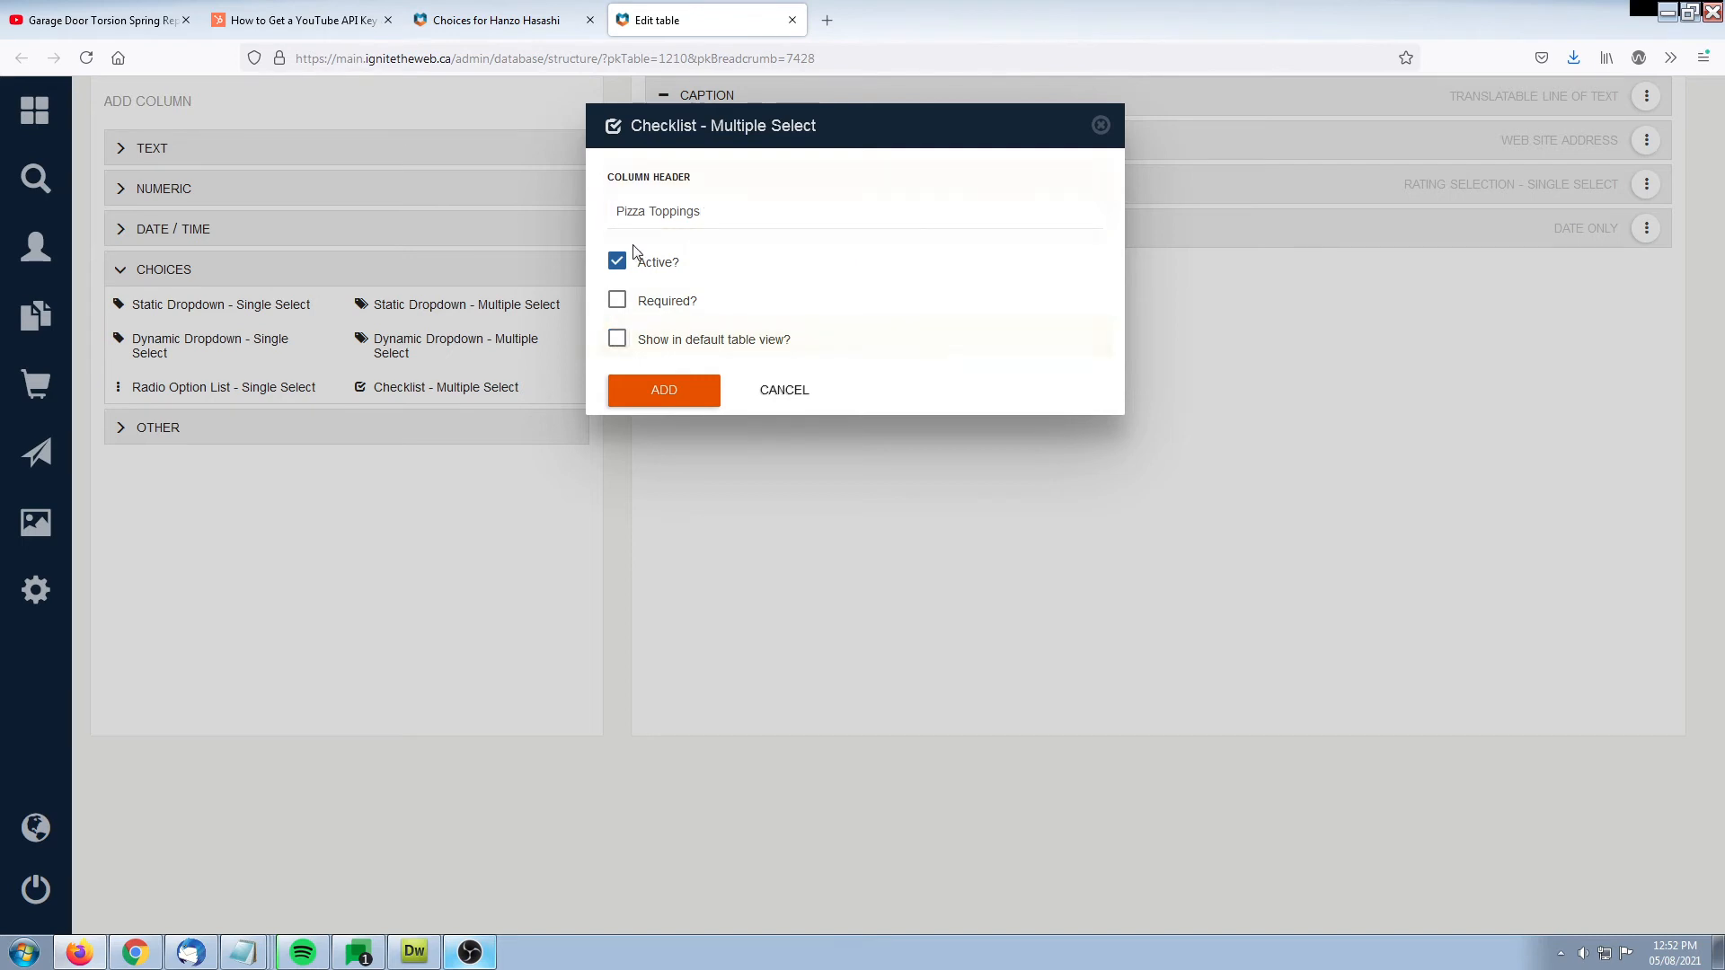
click(655, 391)
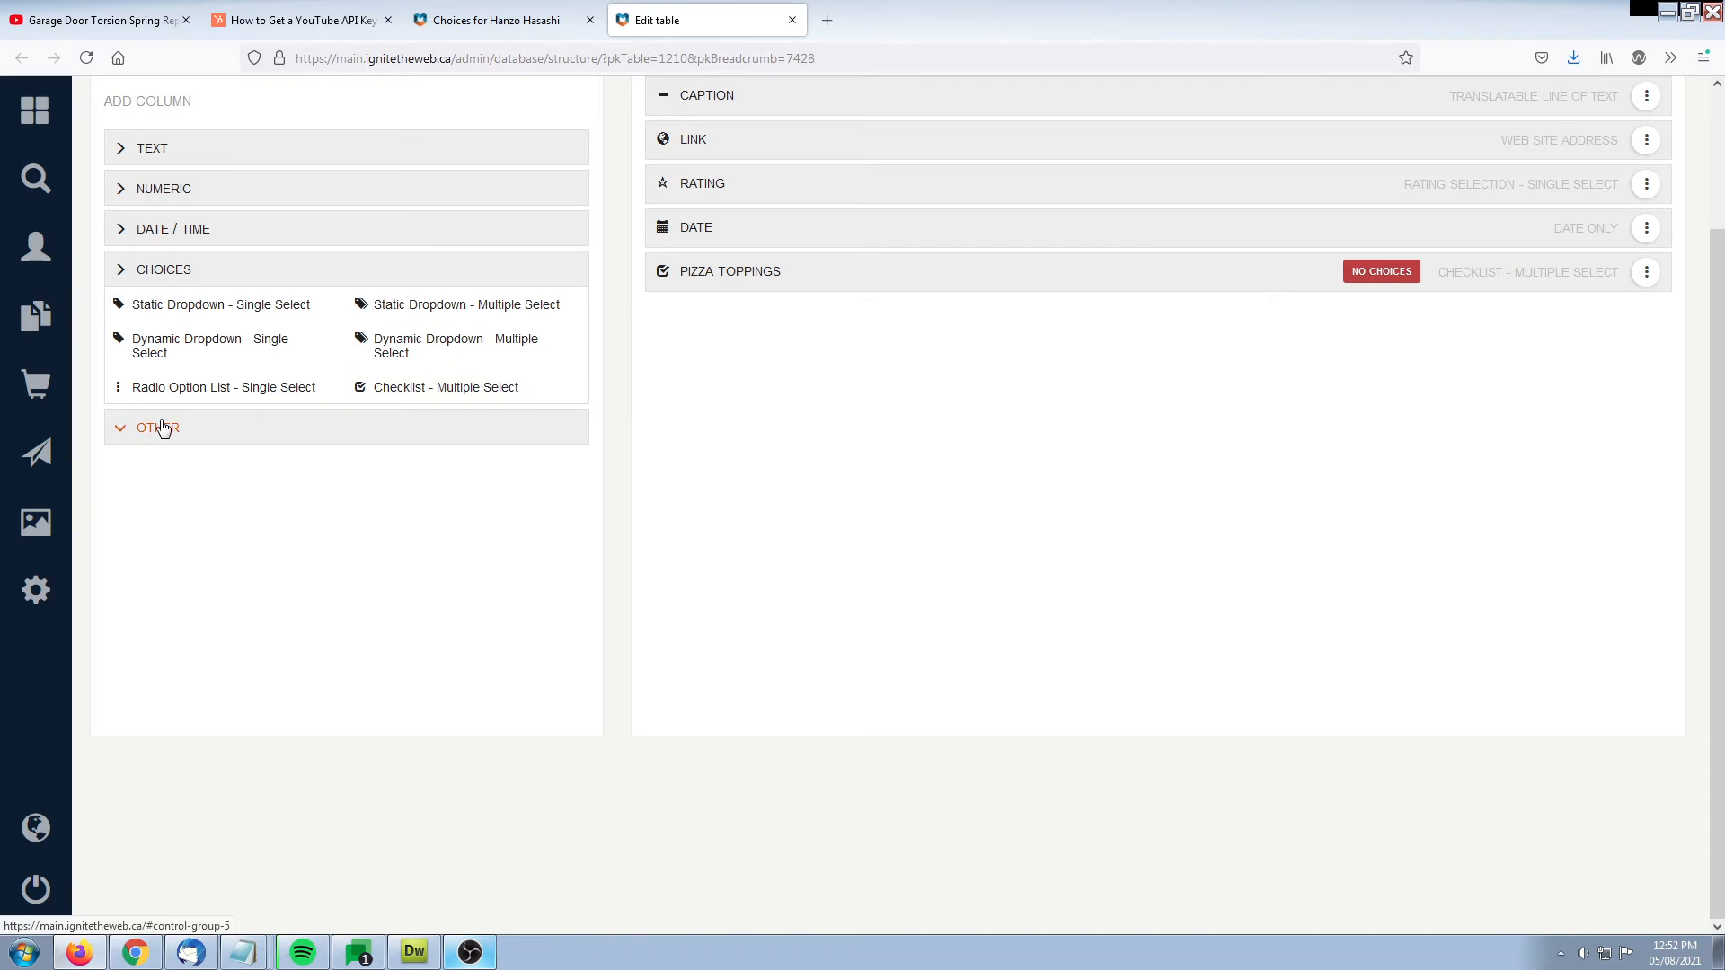
Add a Signature column with the header Signature to the table configuration
click(161, 427)
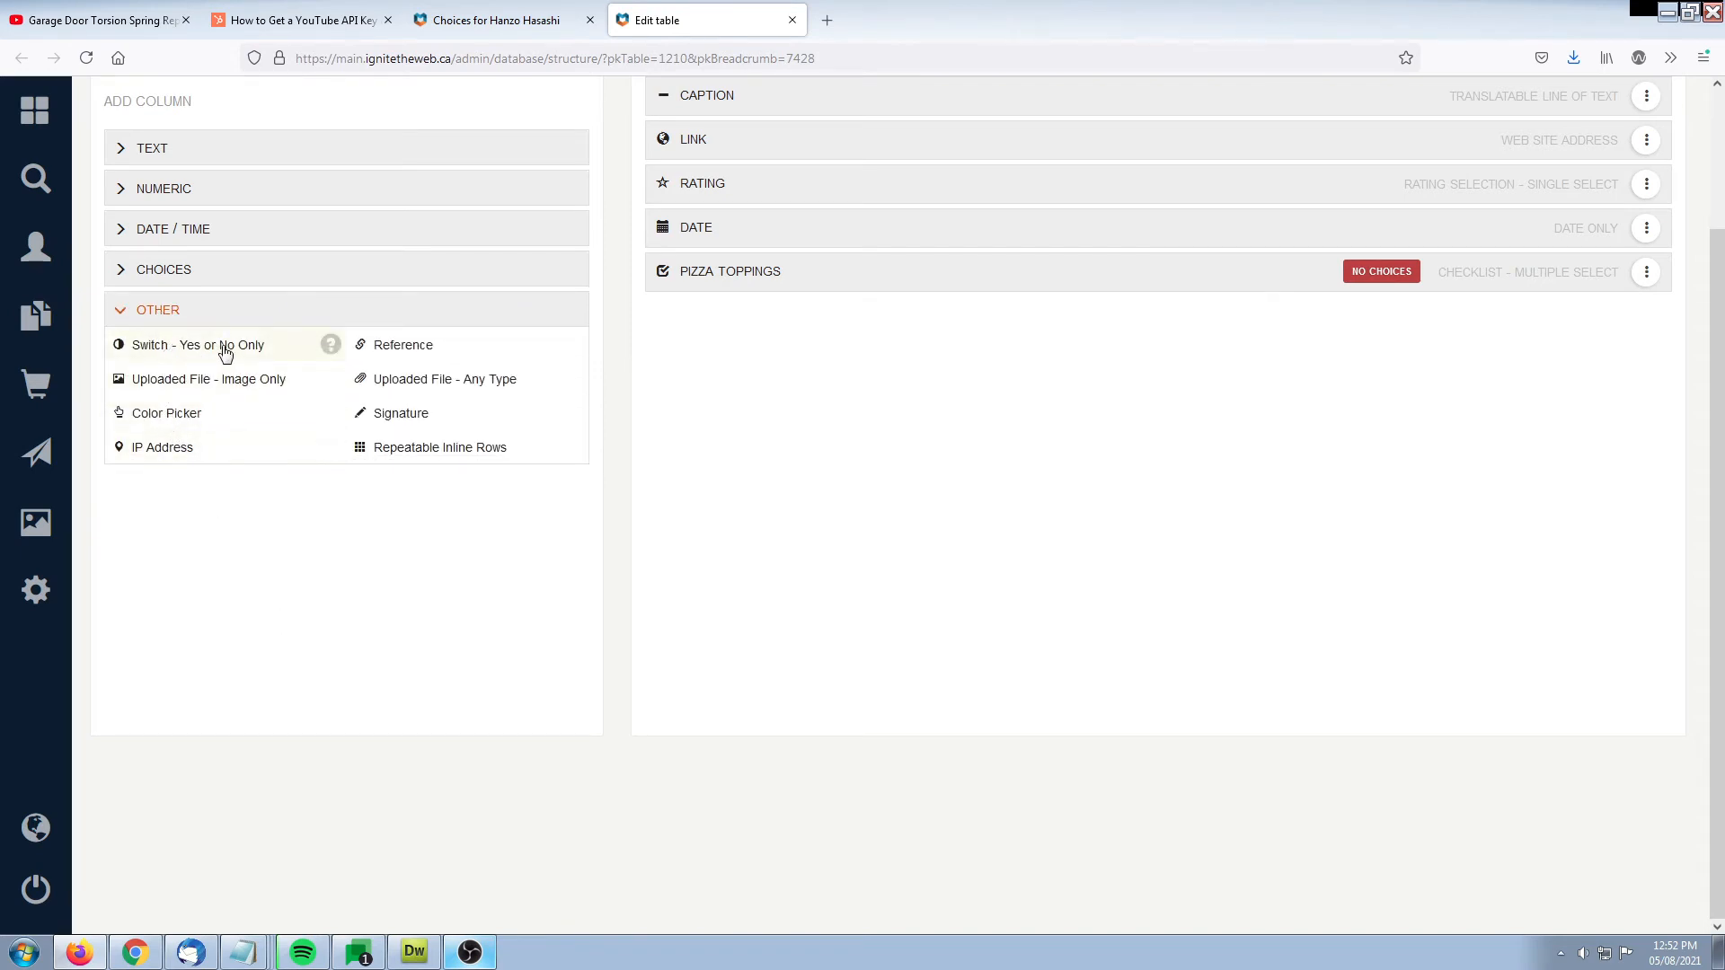
click(399, 422)
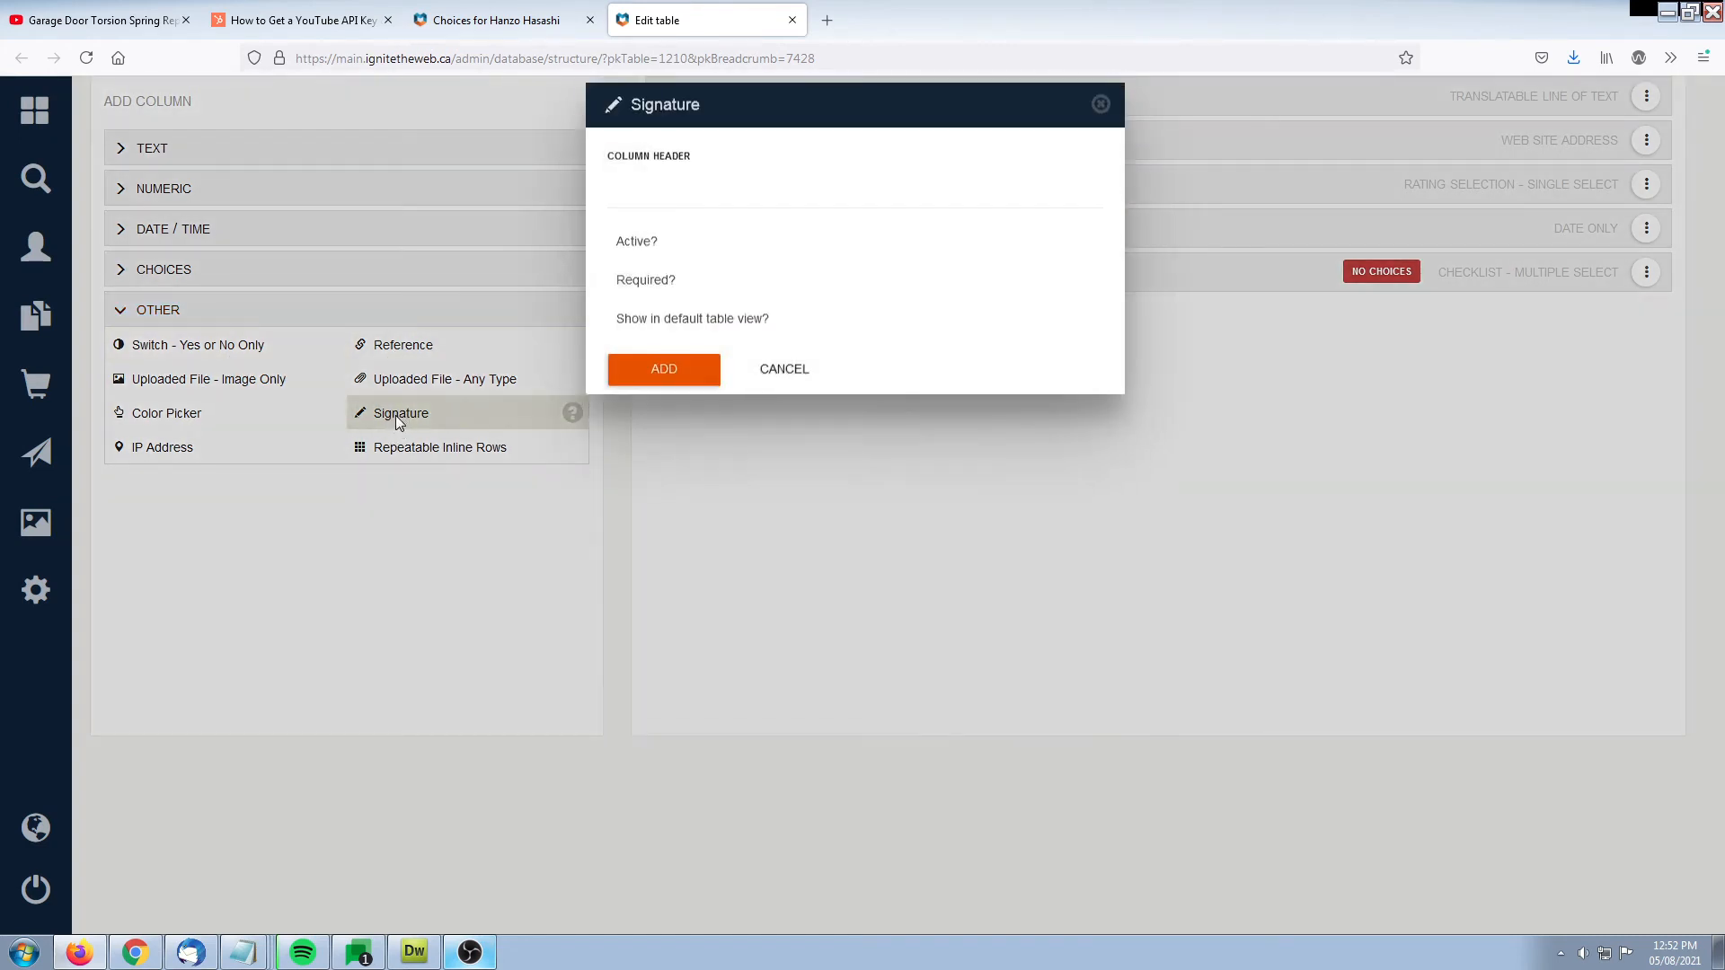
text(Signature)
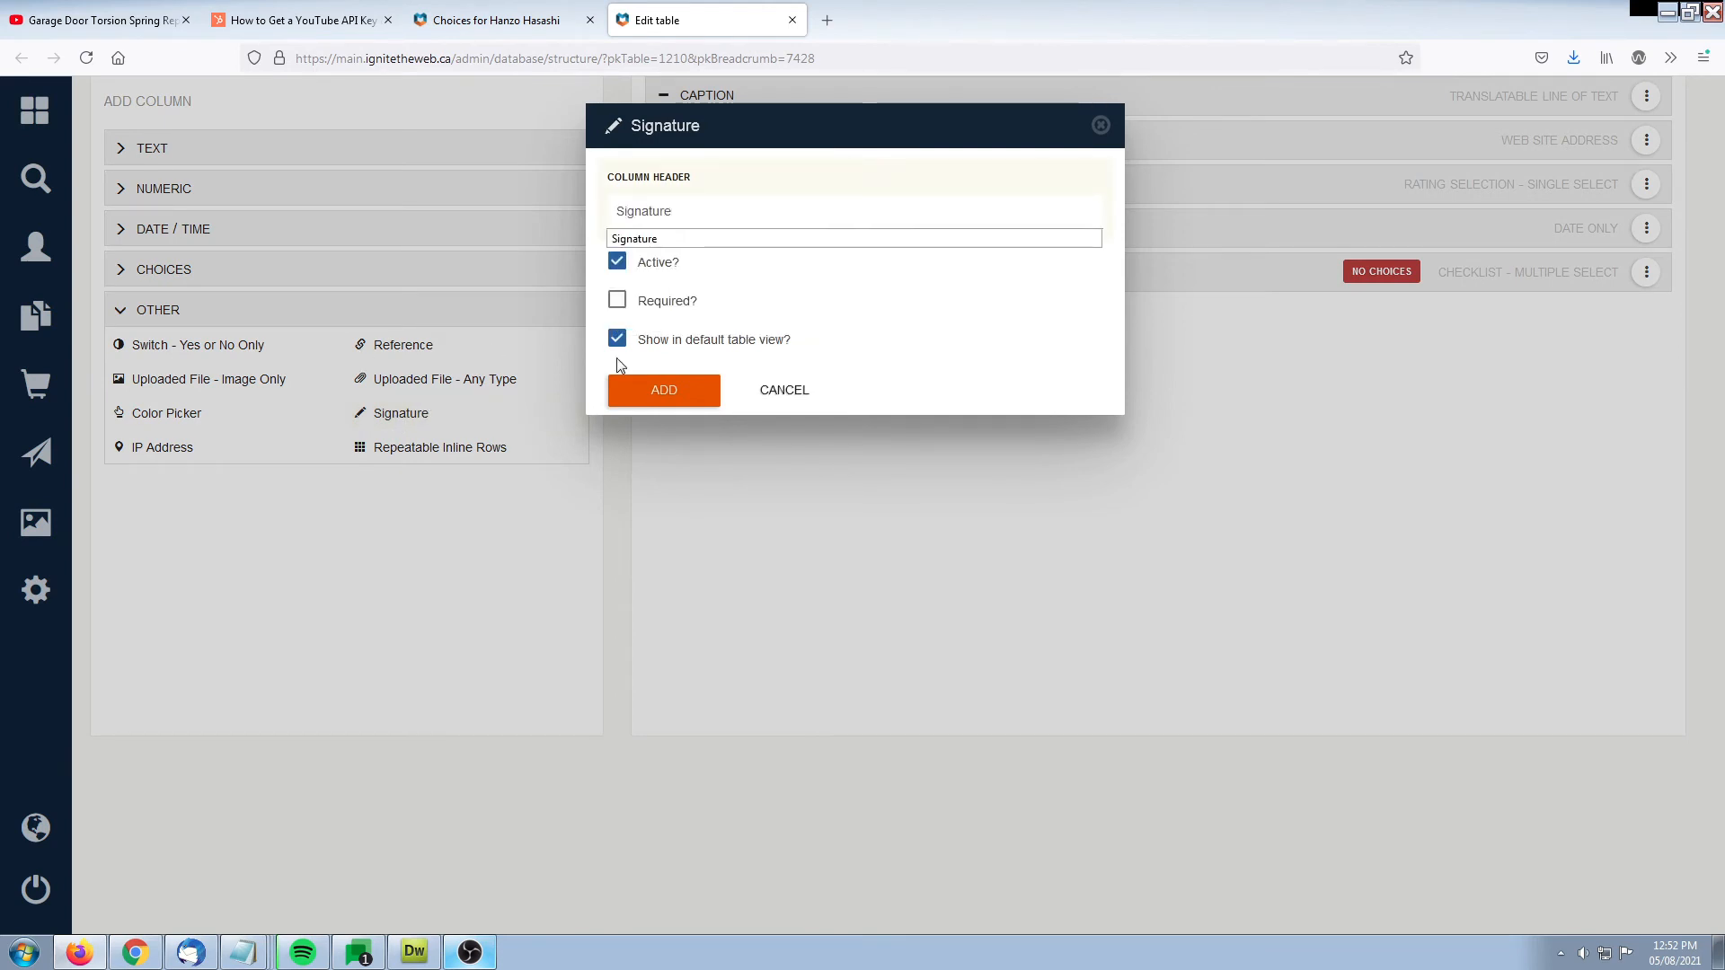
click(677, 392)
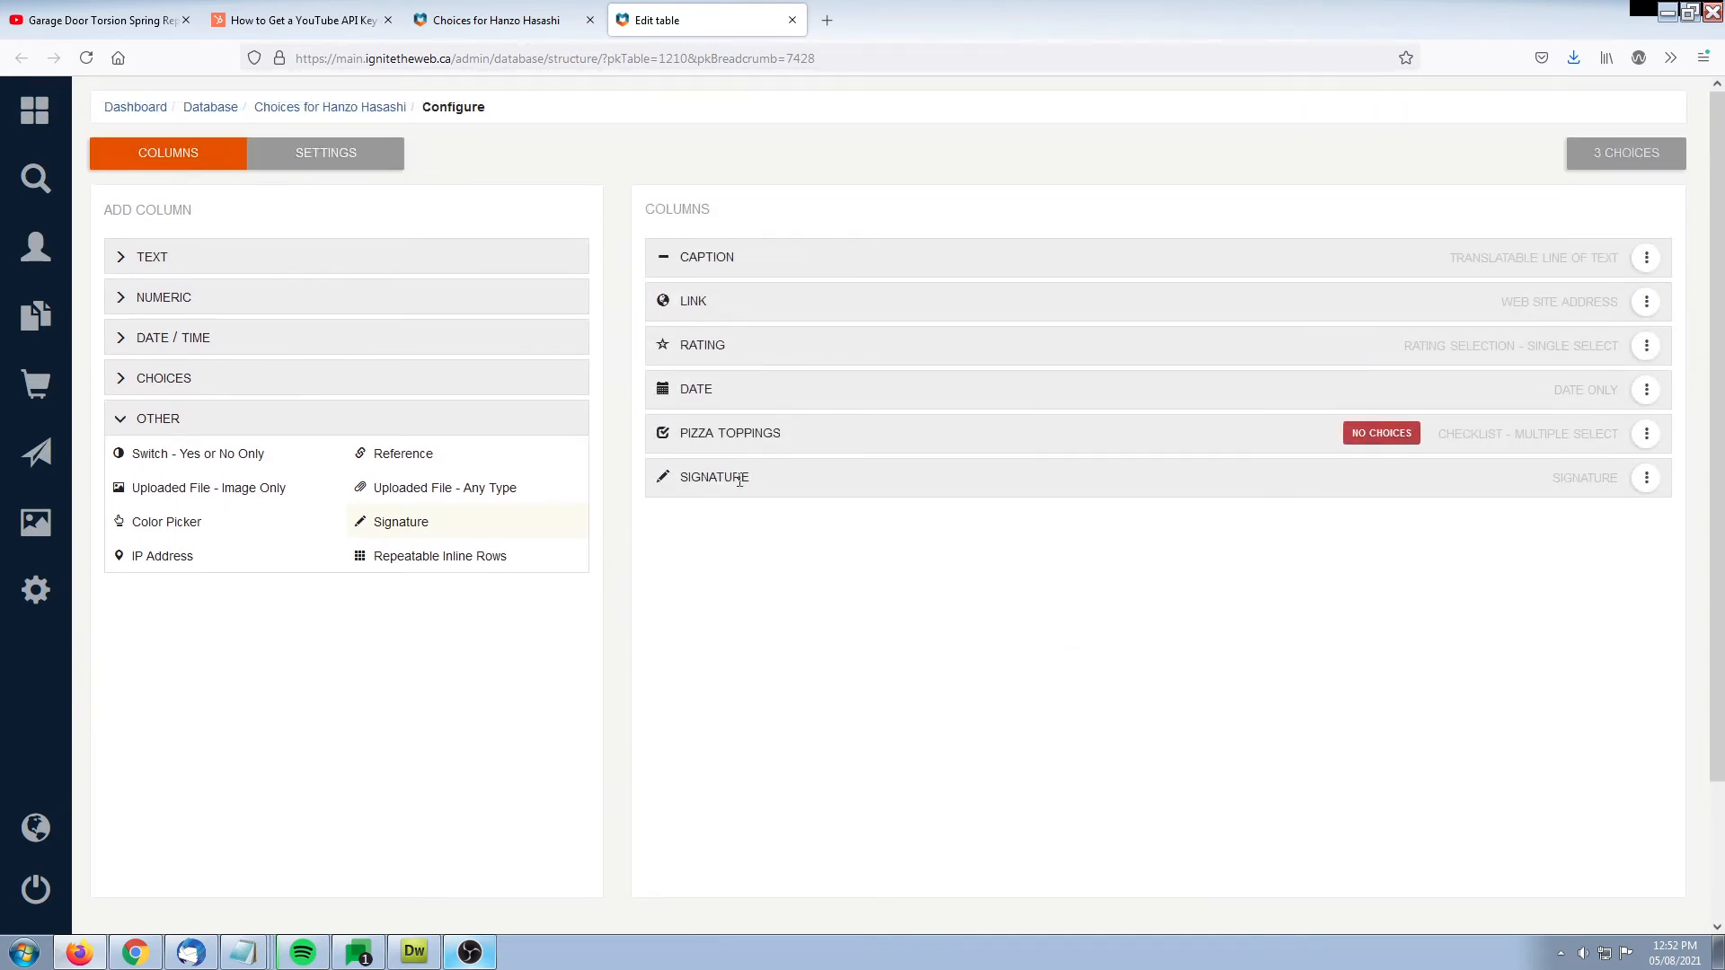
Open the choices editor of the Pizza Toppings column and view the available source tables, leaving the source blank
click(179, 419)
click(175, 379)
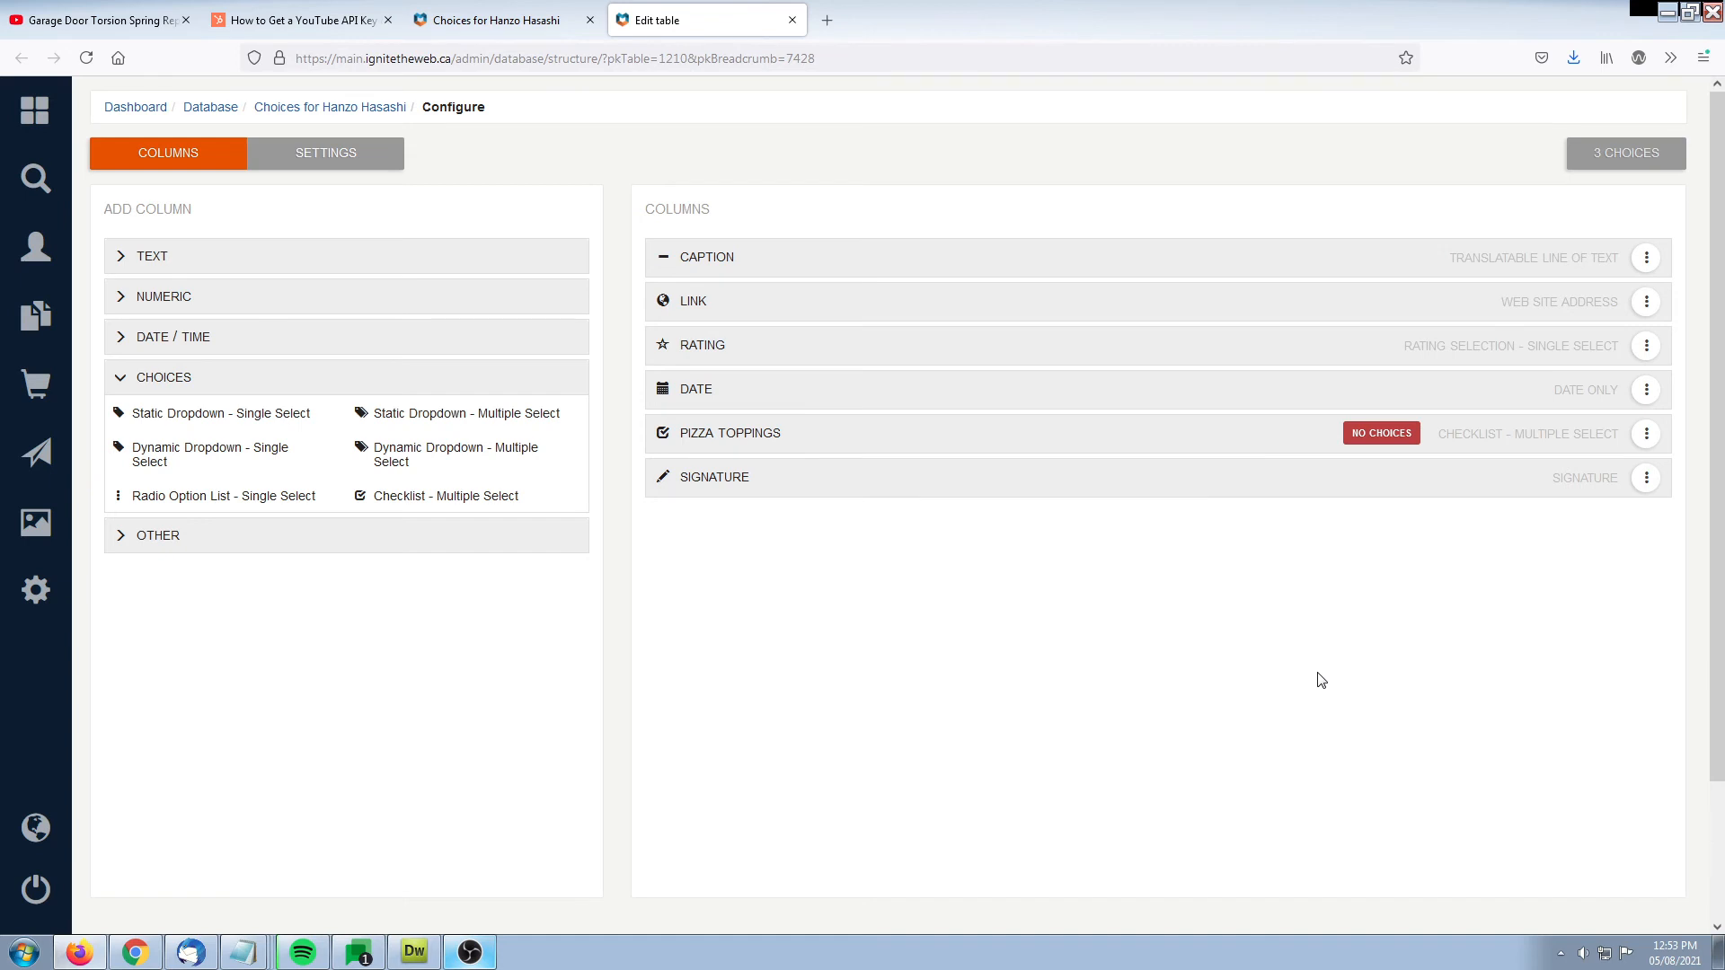
click(1646, 435)
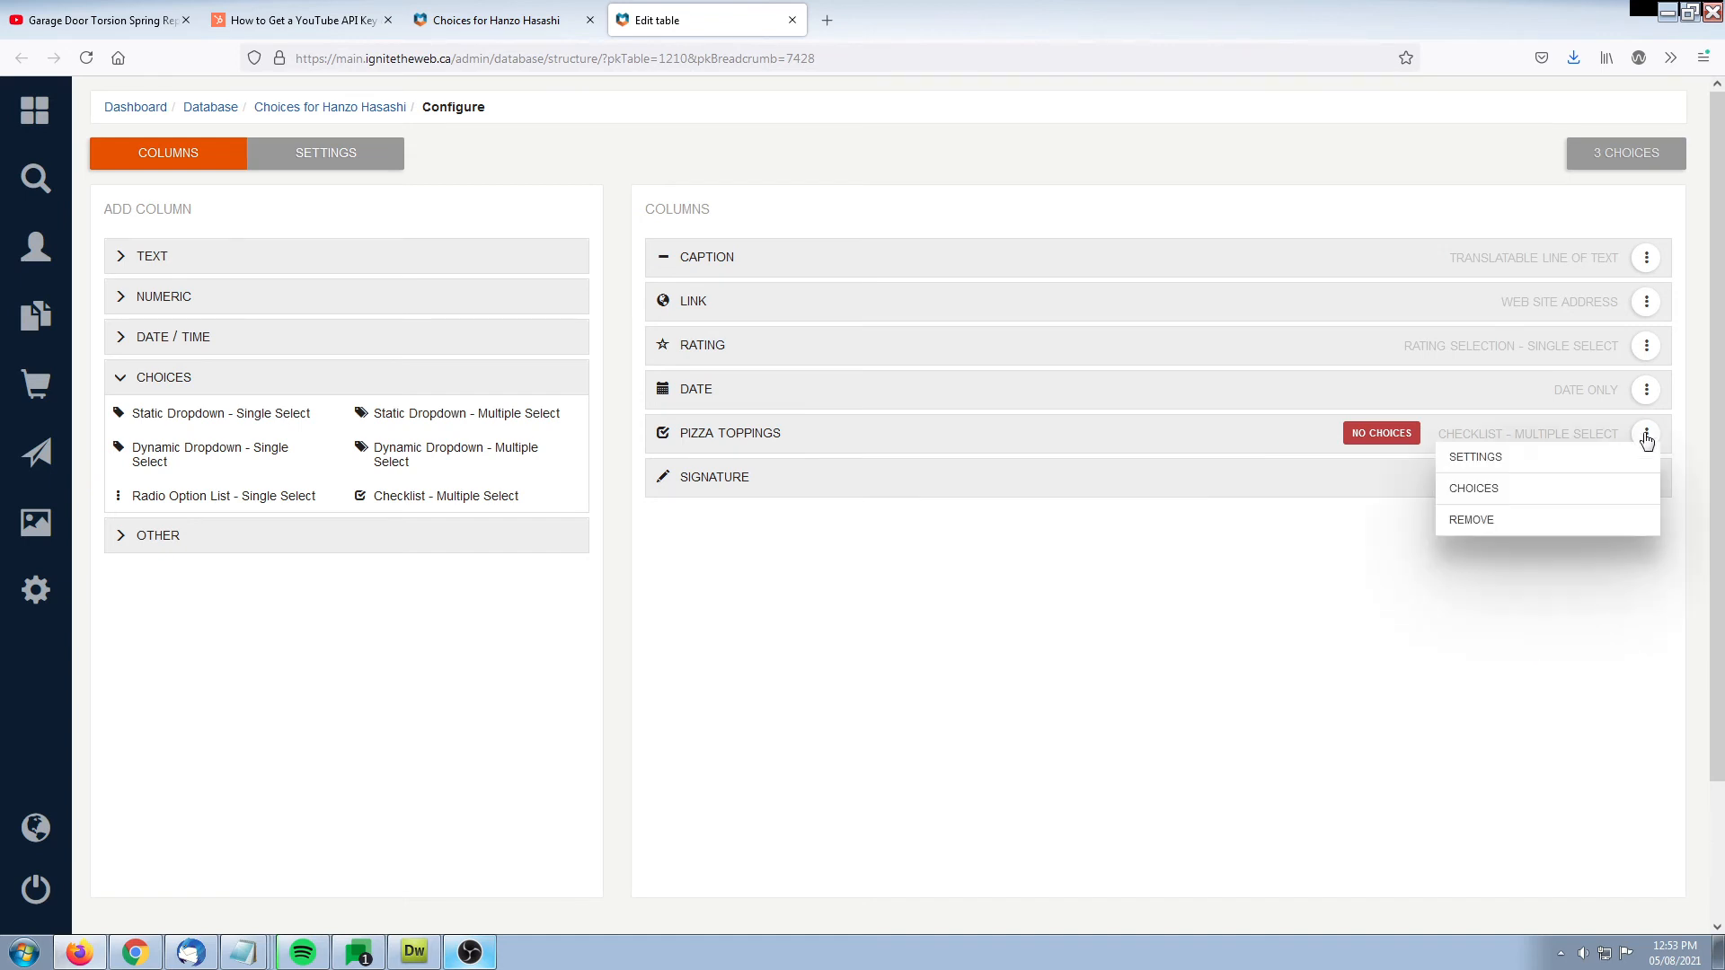
click(1494, 489)
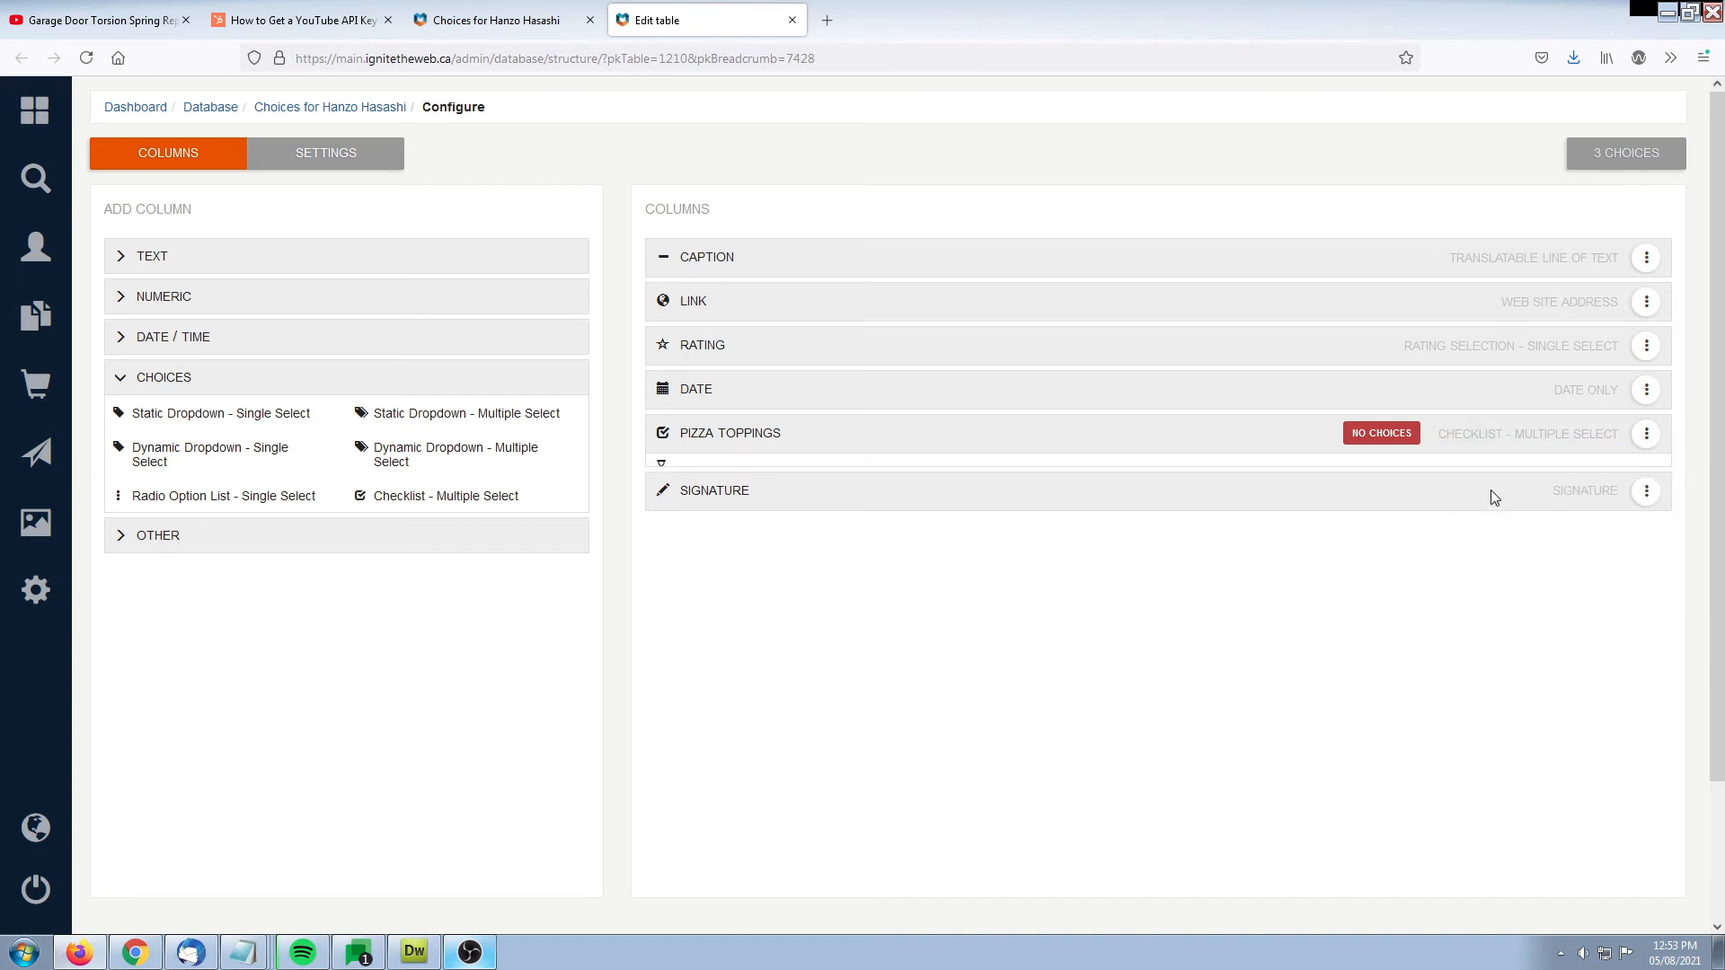
scroll(1493, 499, down, 3)
click(727, 410)
click(757, 306)
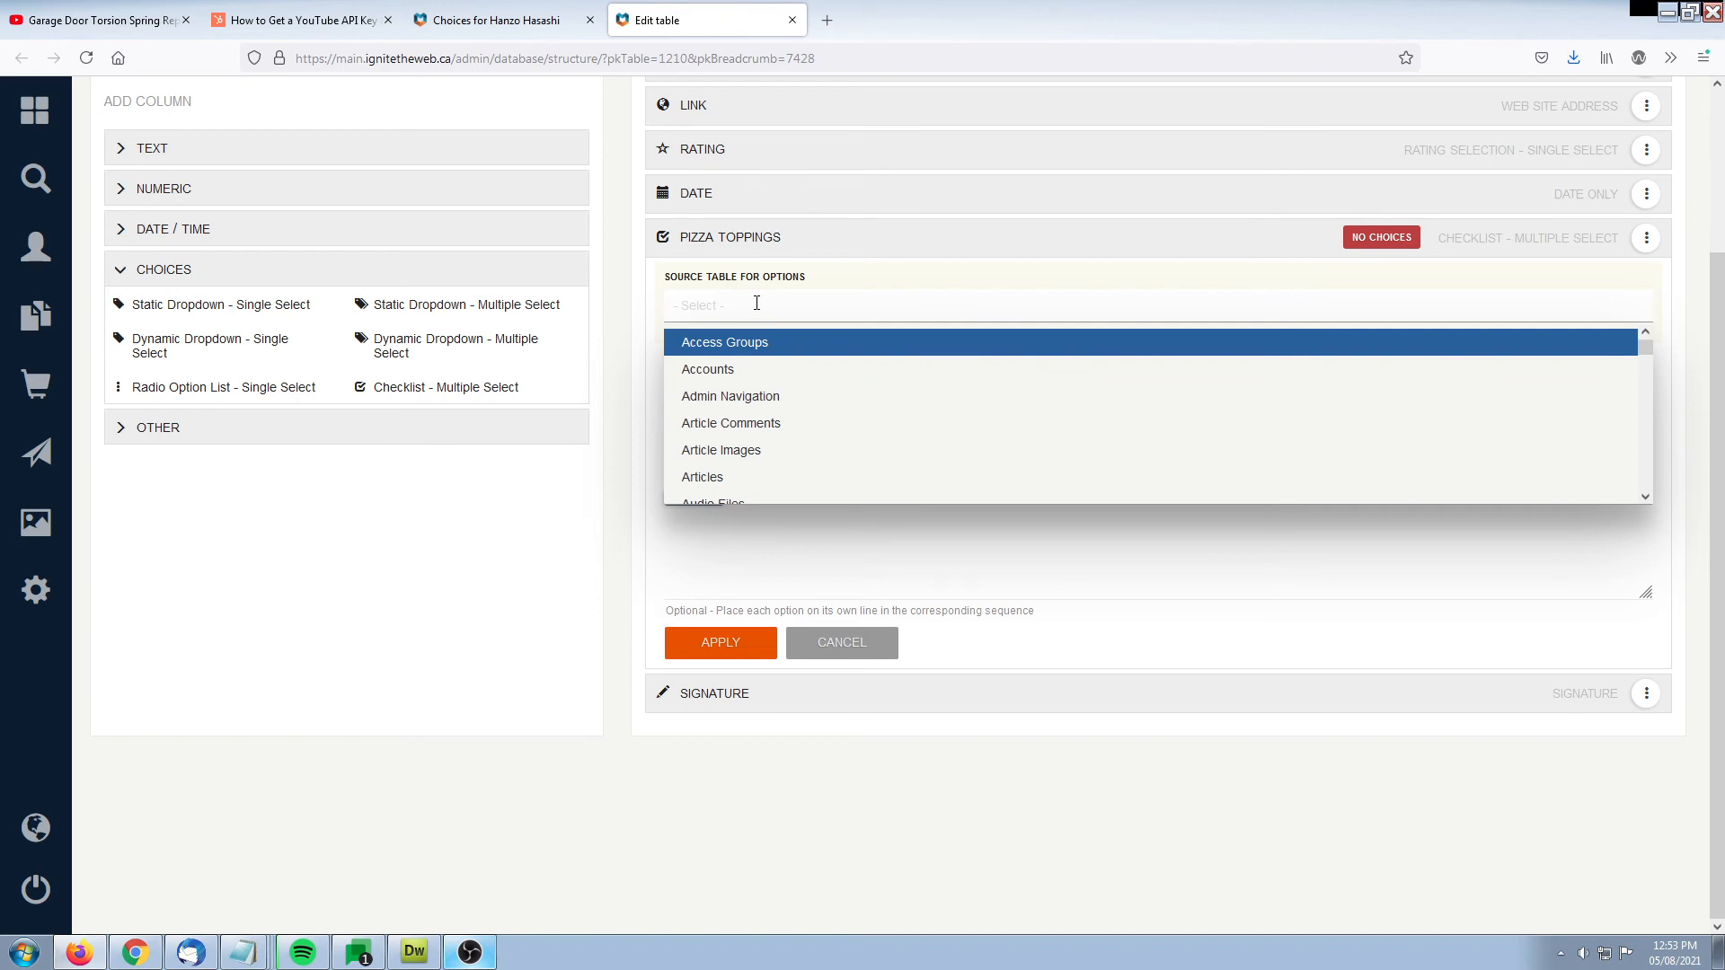
click(483, 569)
Add the options Pepperoni, Sauce and Cheese to the Pizza Toppings column, each on its own line, and apply them
click(720, 400)
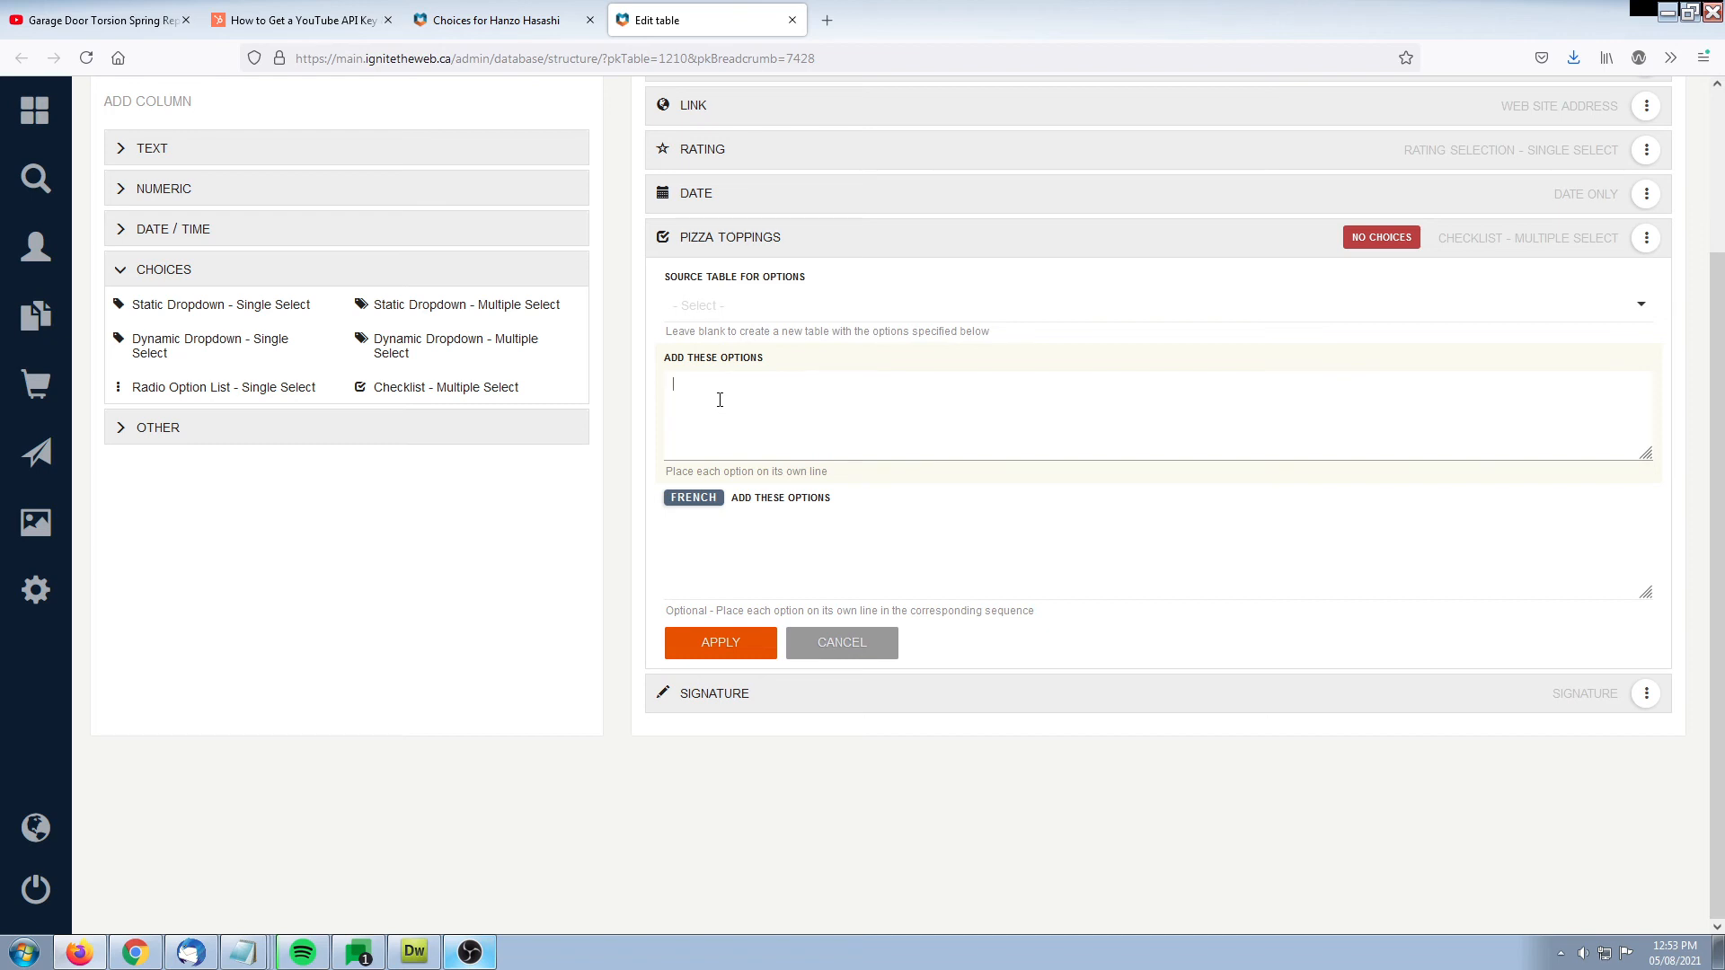
text(pperoni)
key(Return)
text(Suas)
key(BackSpace)
key(BackSpace)
key(BackSpace)
text(auce Cheese)
click(724, 644)
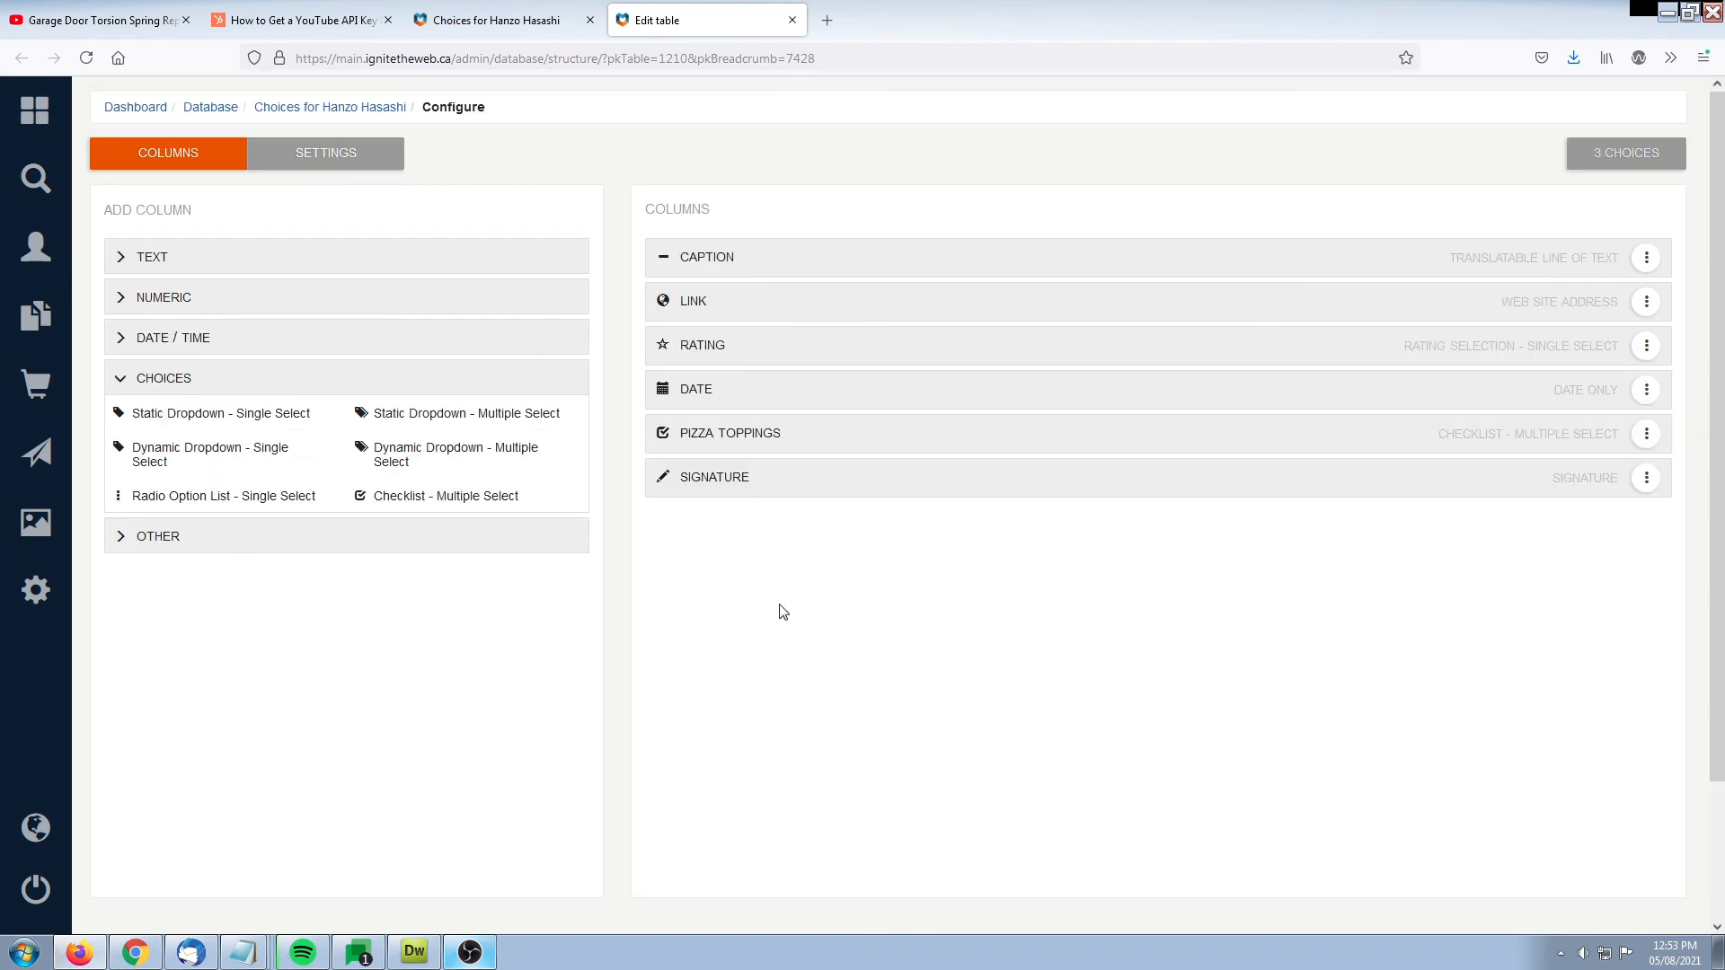
Start a new entry from the choices list and look over the form's fields from Caption down to Signature
click(486, 25)
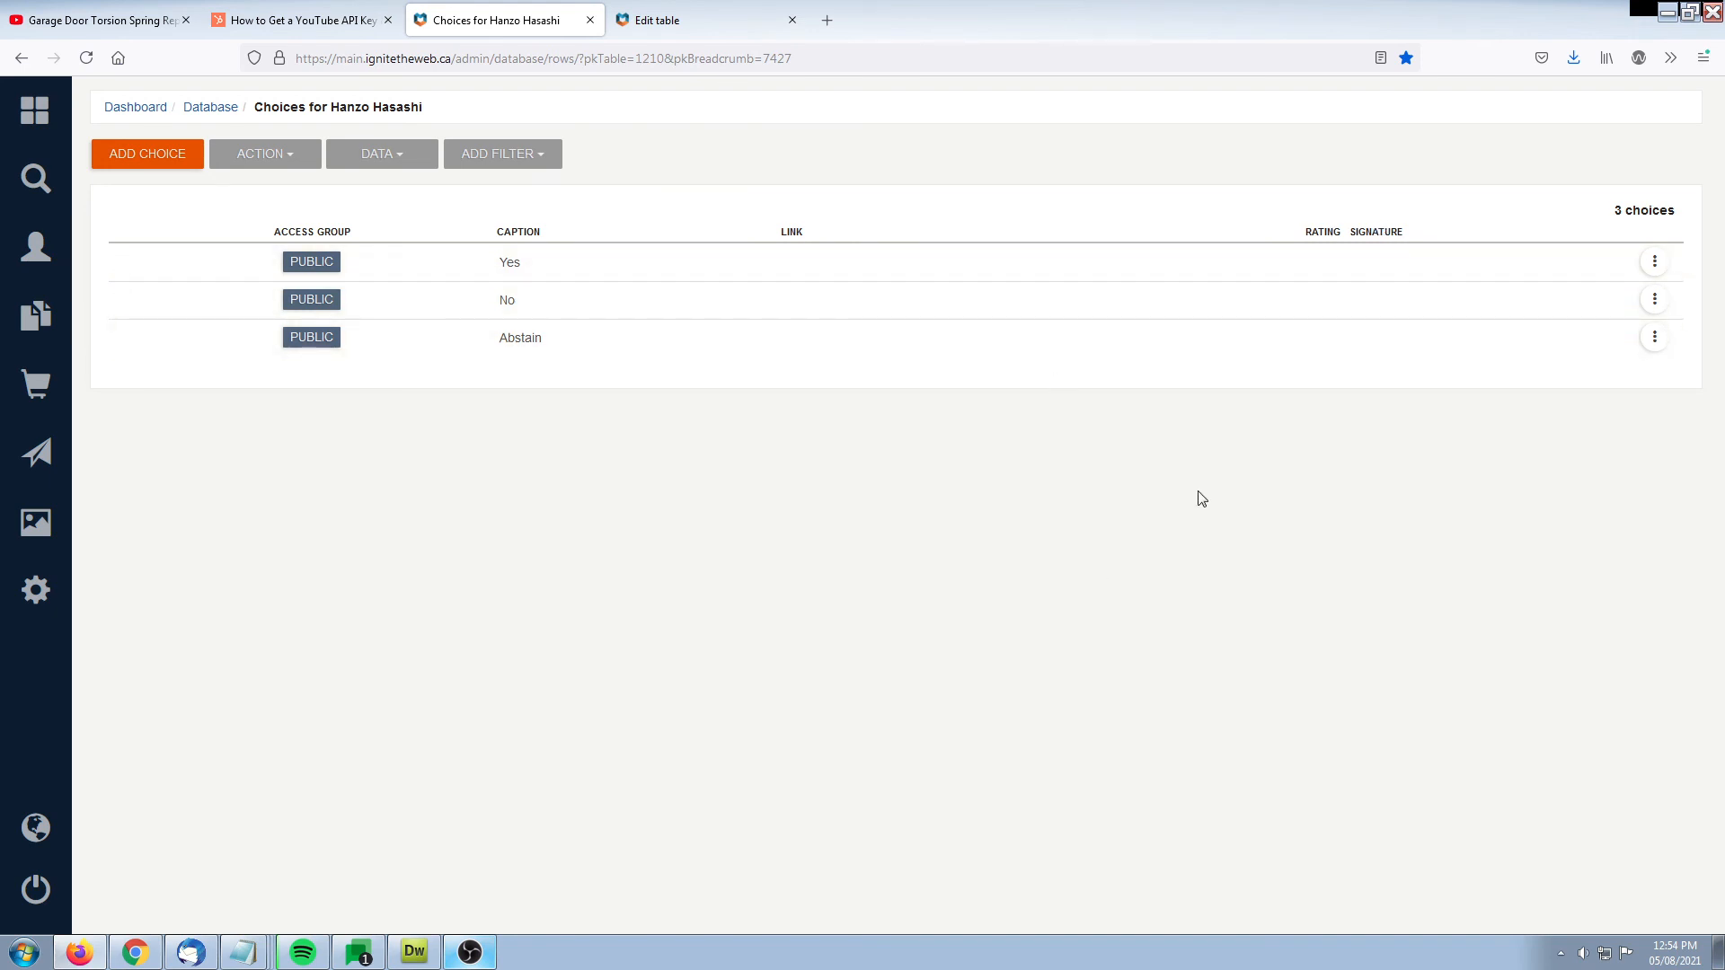
click(148, 159)
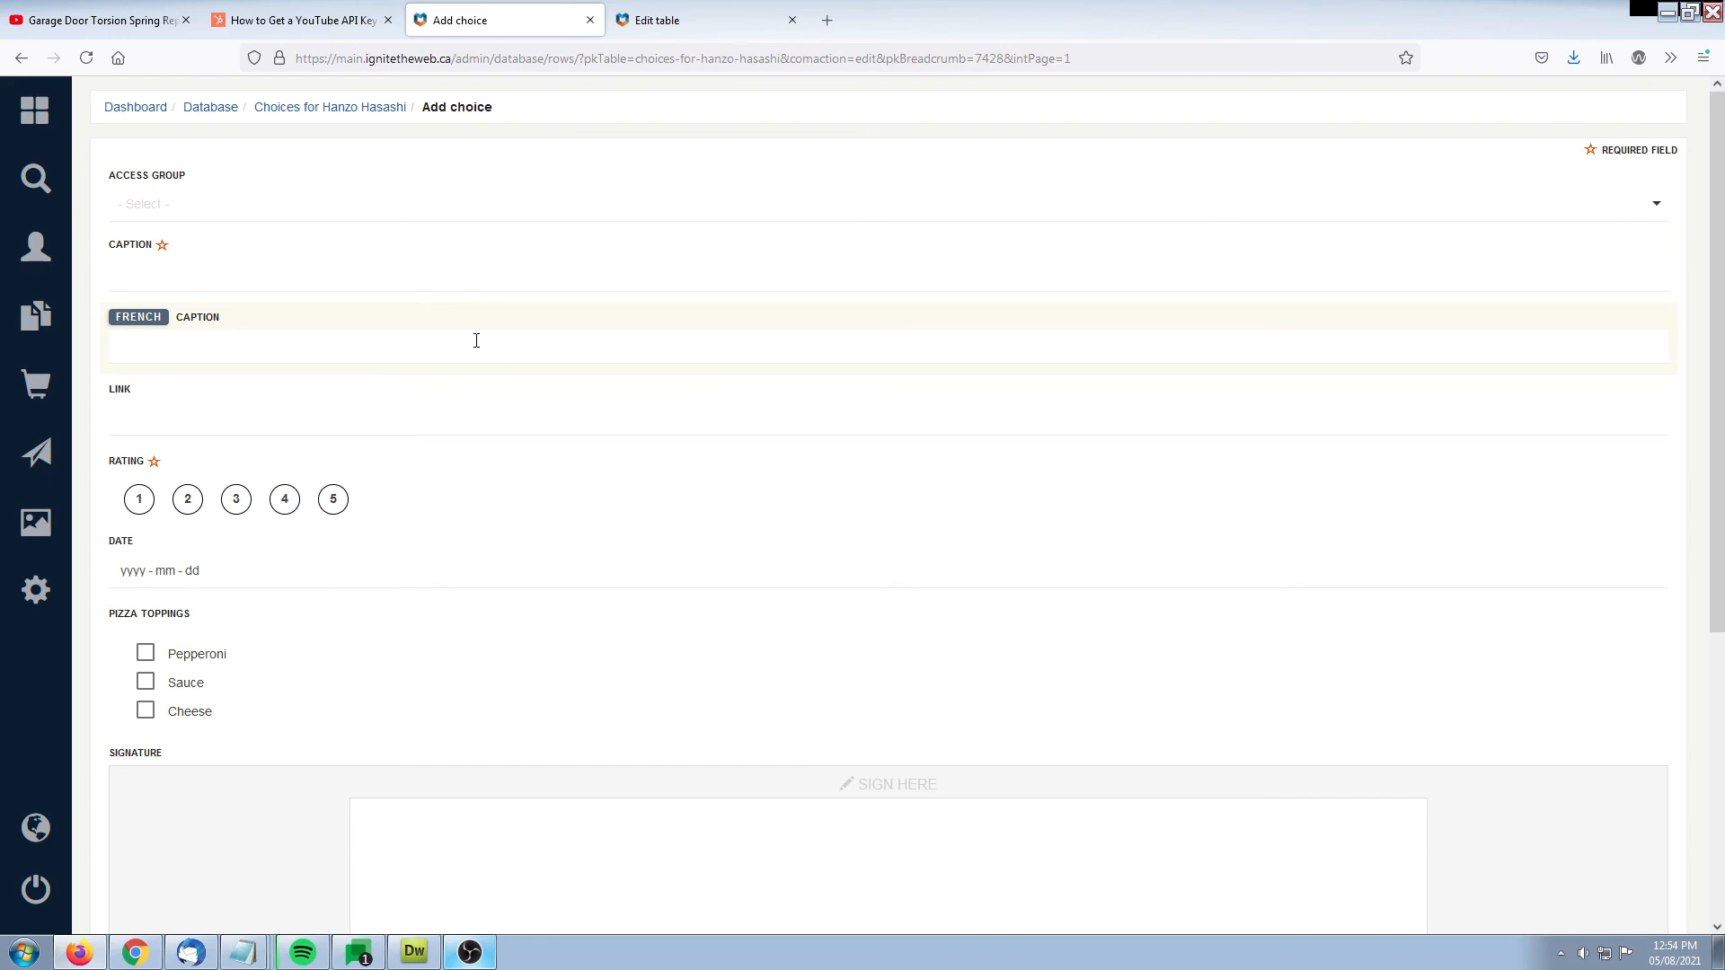
click(324, 281)
scroll(324, 281, down, 2)
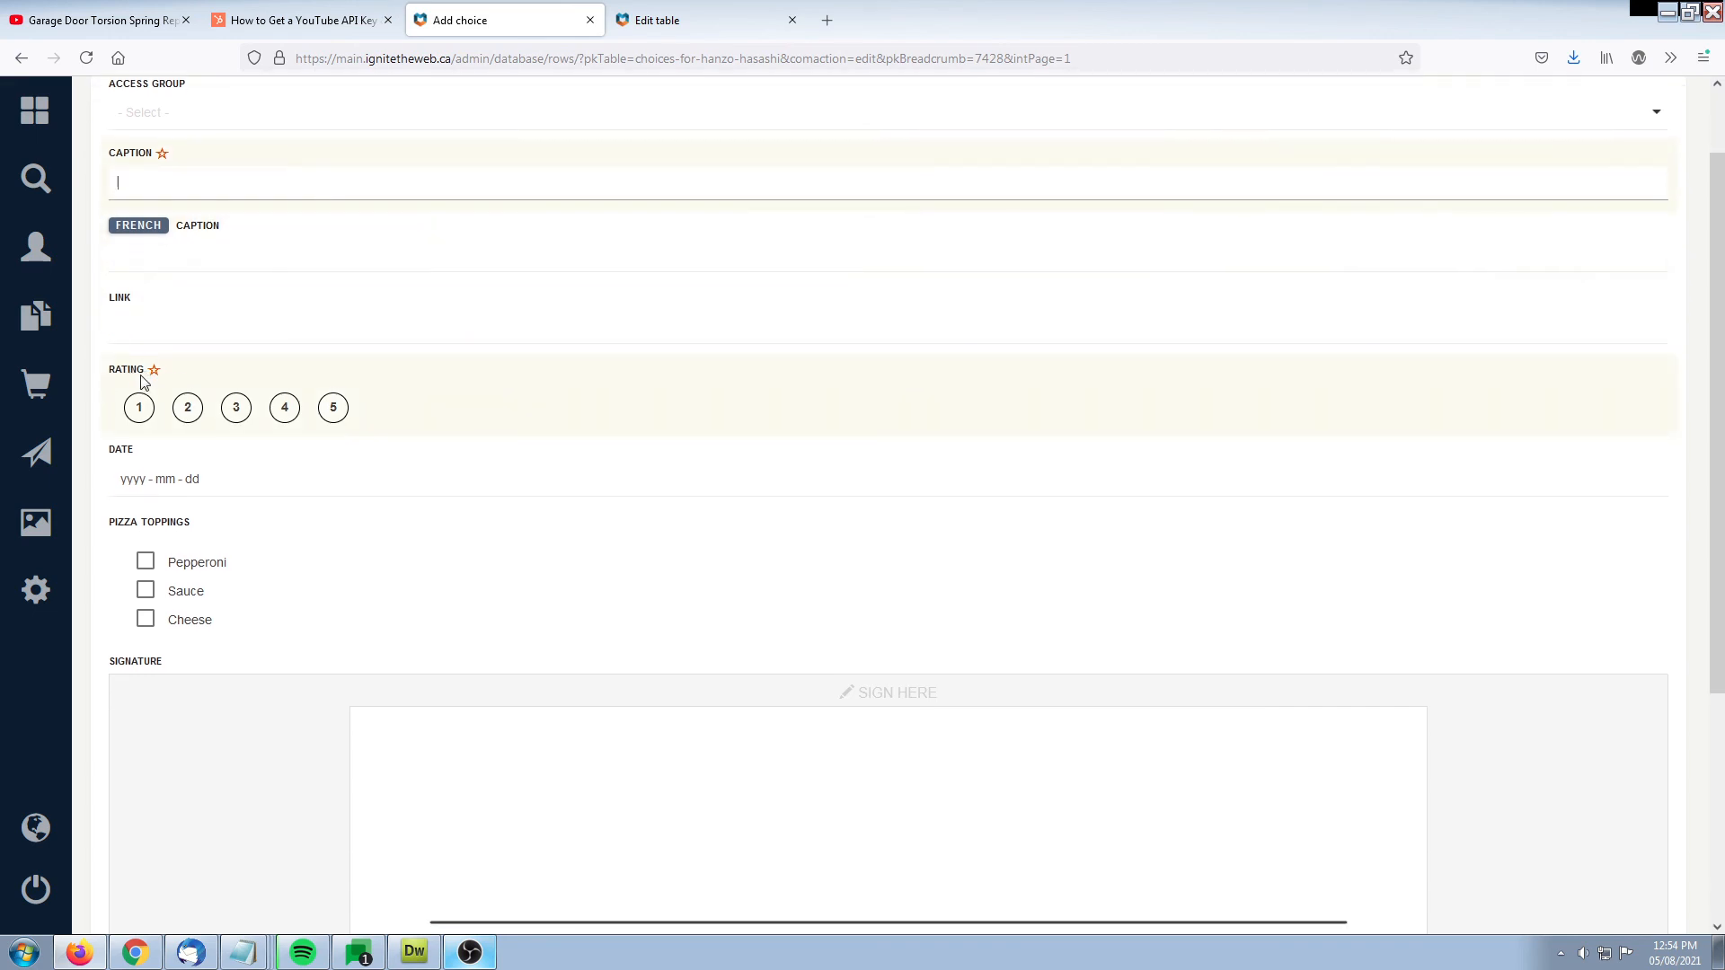
scroll(332, 381, down, 4)
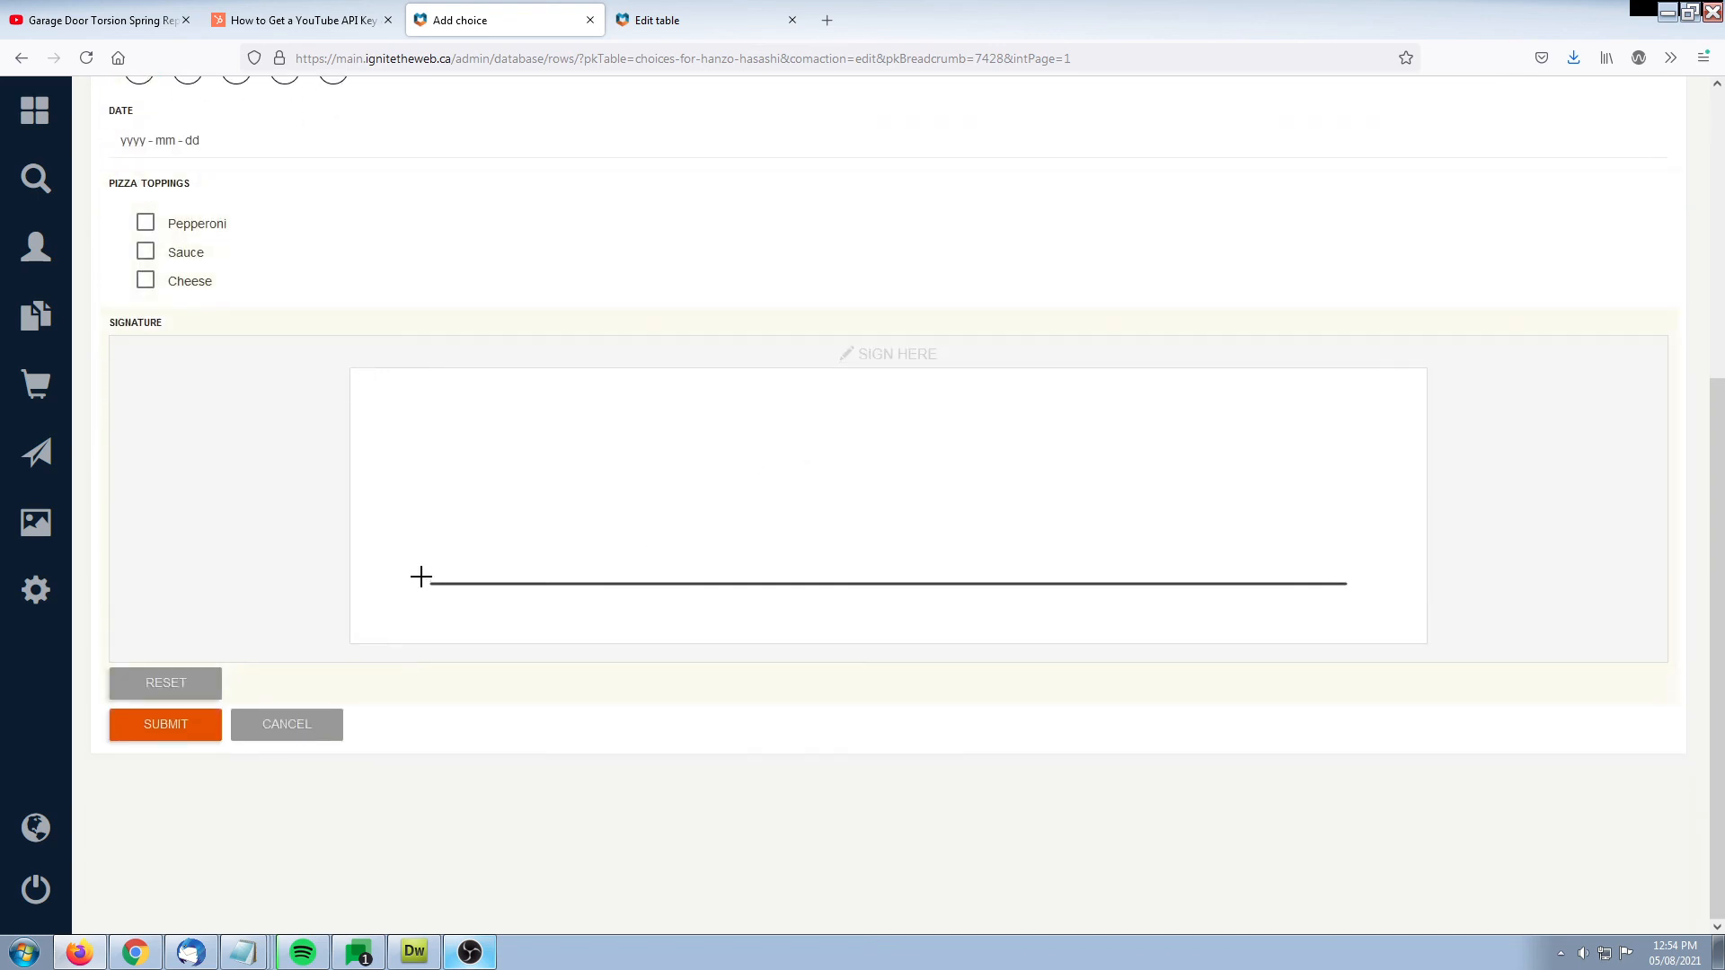
scroll(431, 699, up, 5)
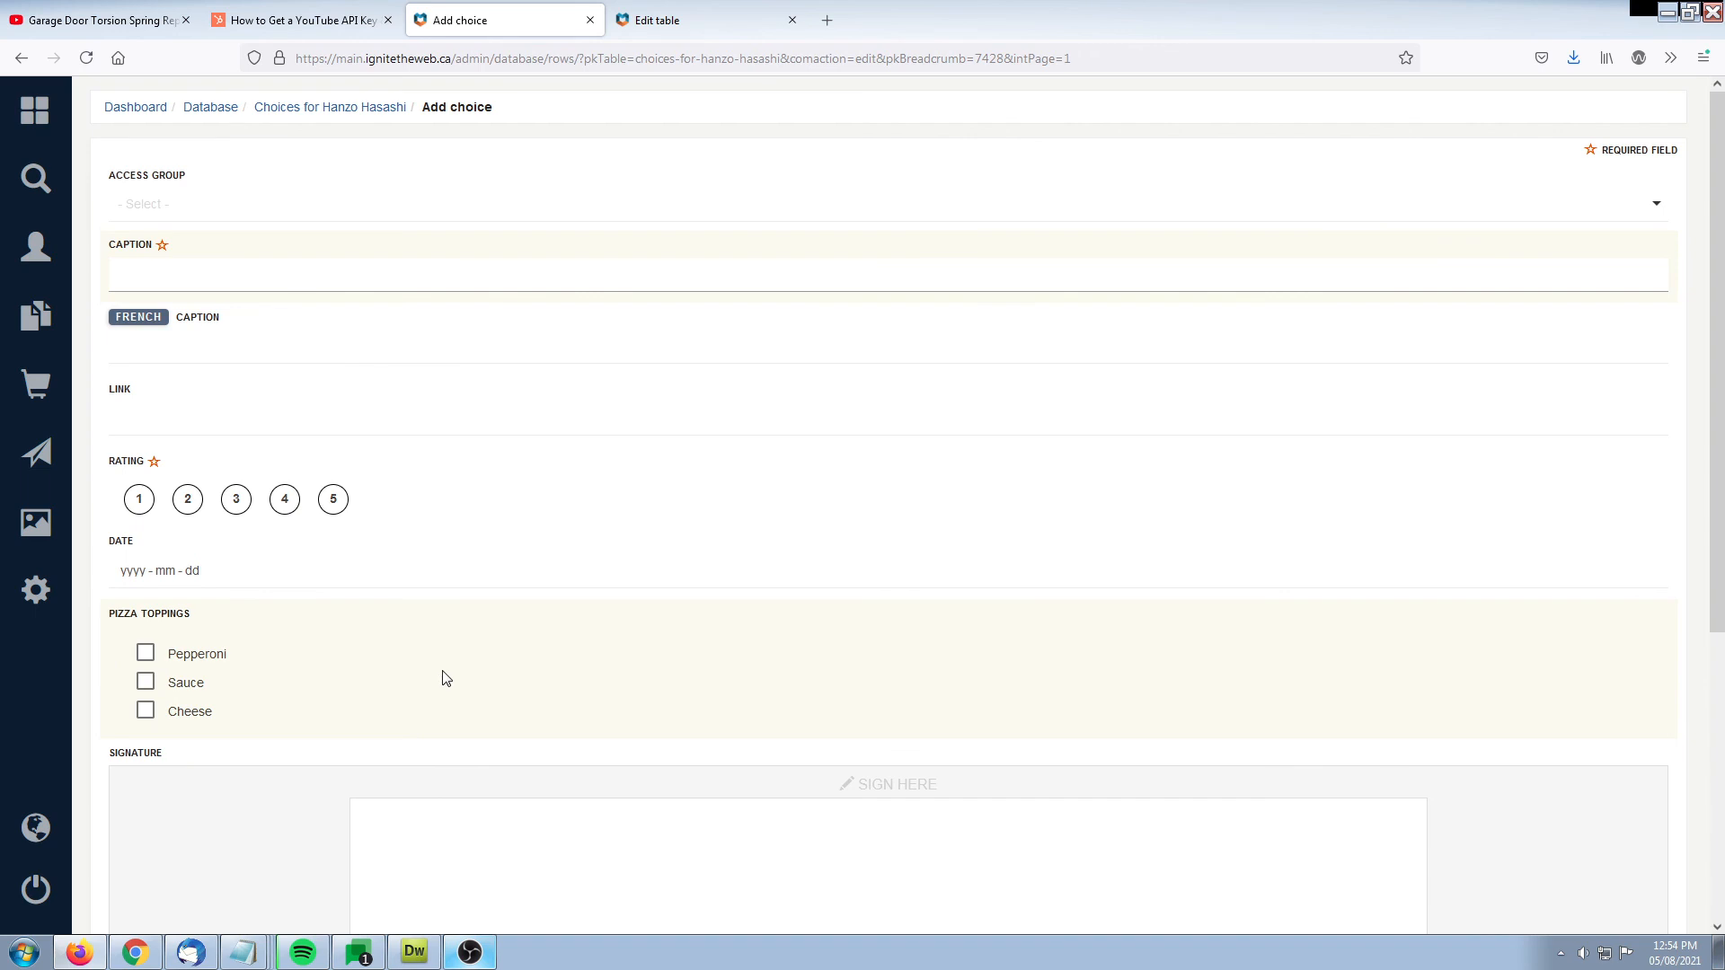